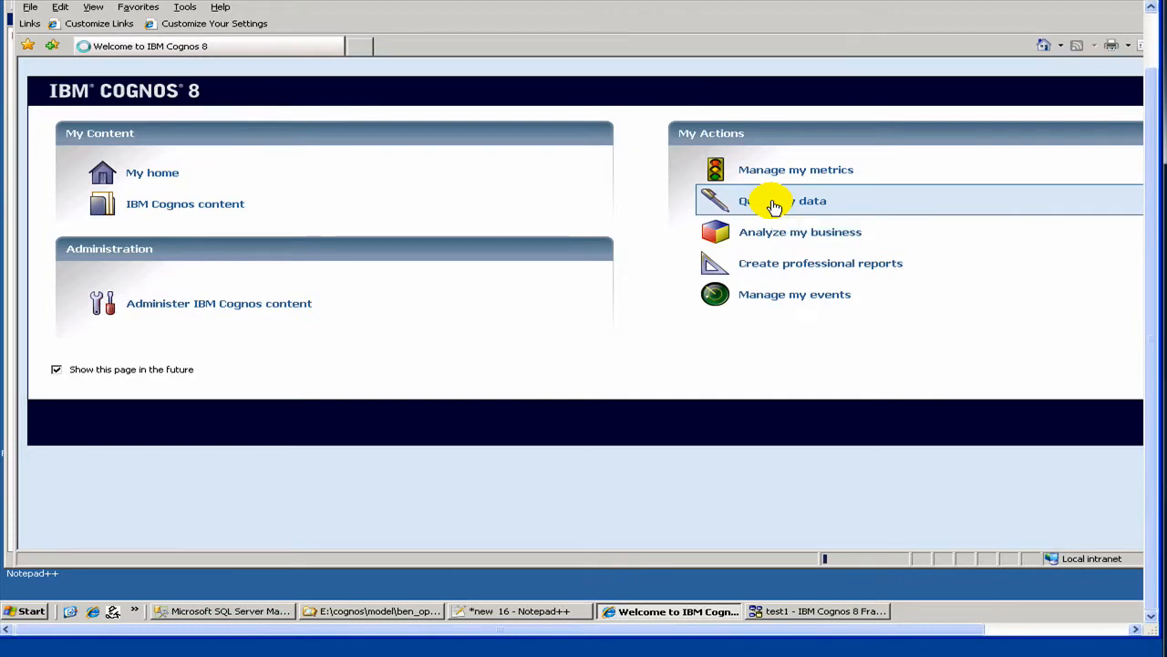
- Open Query Studio on the Test1 package and check its query subjects, leaving sales collapsed
left_click(772, 202)
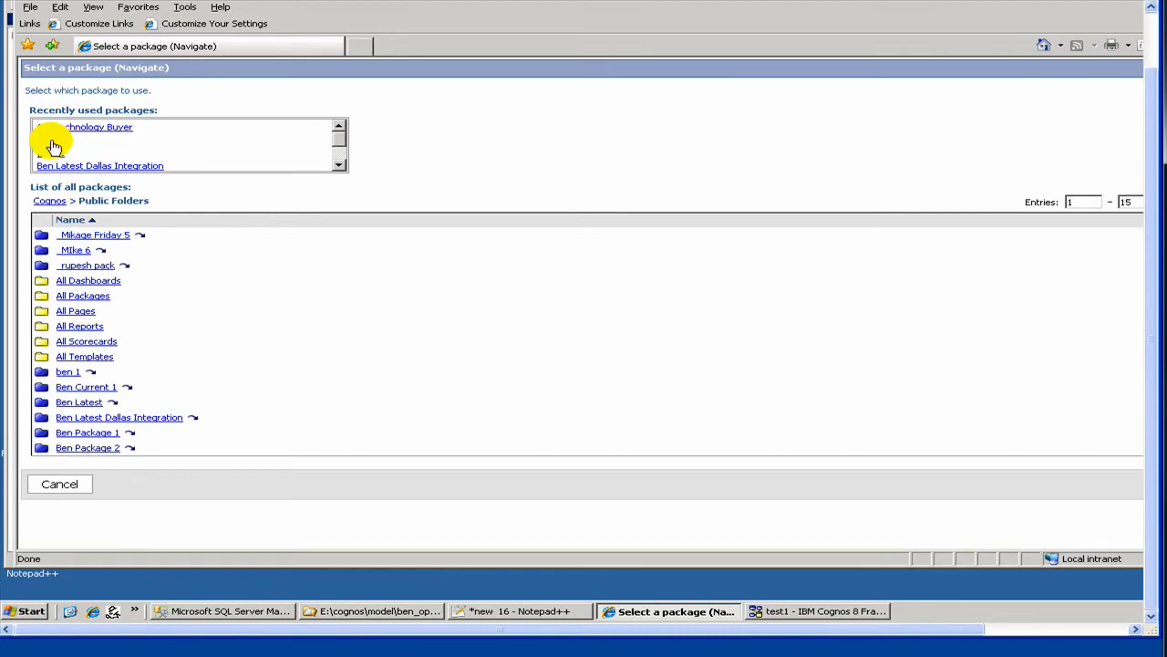
left_click(228, 166)
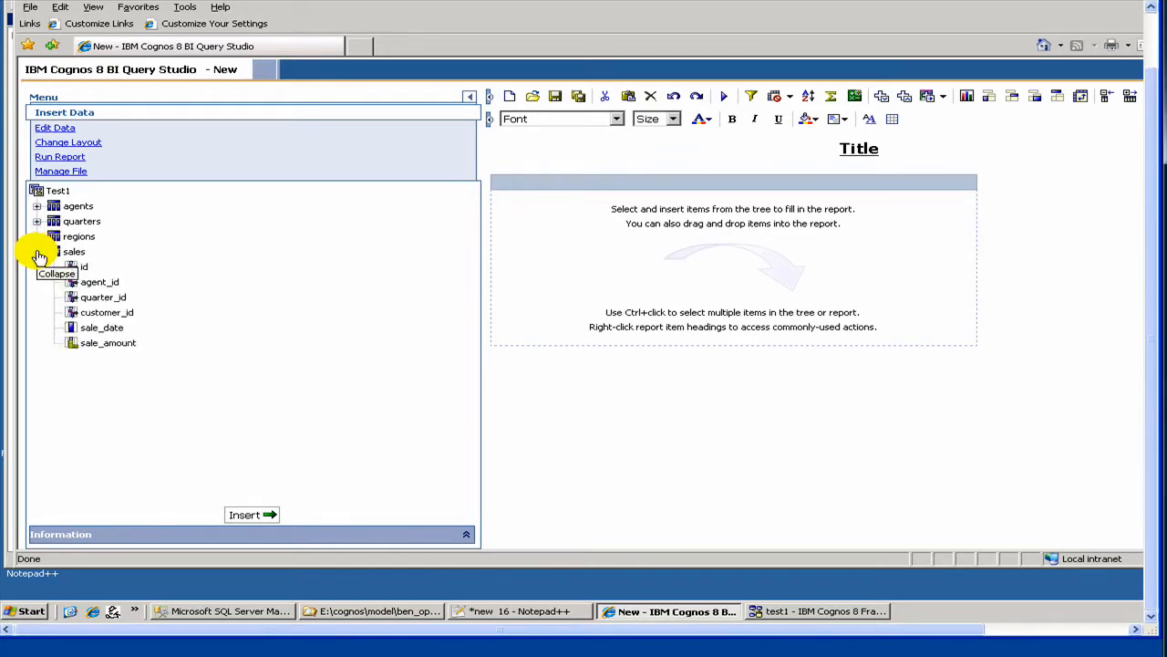
left_click(38, 253)
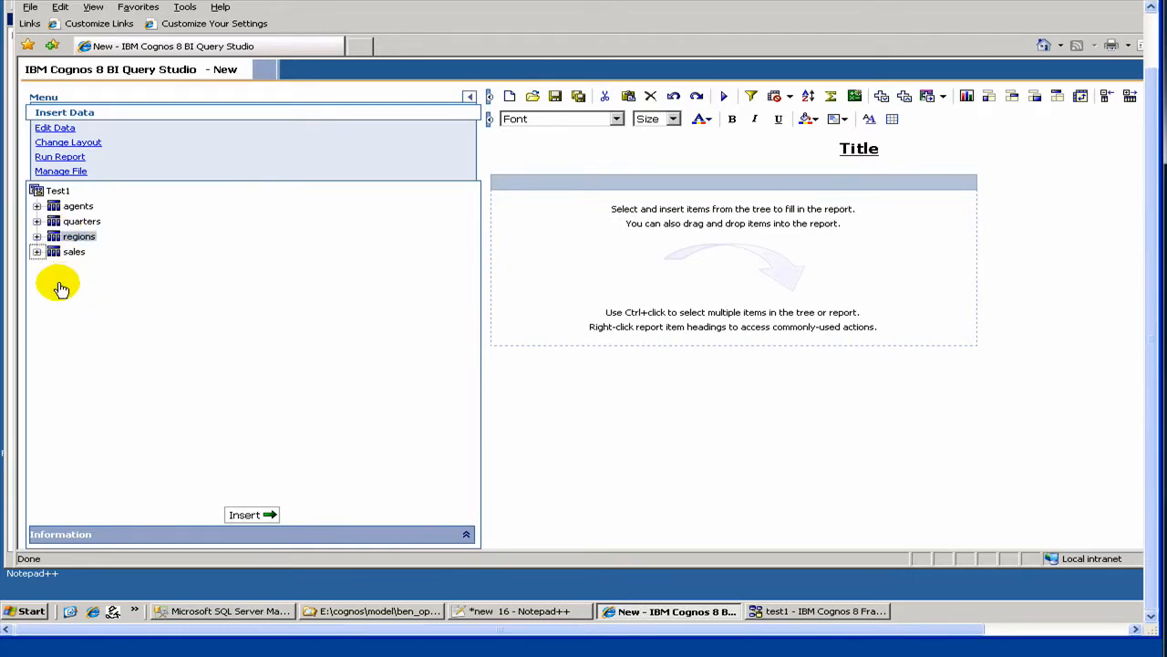
- Switch to Framework Manager and republish the Test1 package to Public Folders, verifying it, overwriting the existing package and closing the verification results
left_click(799, 611)
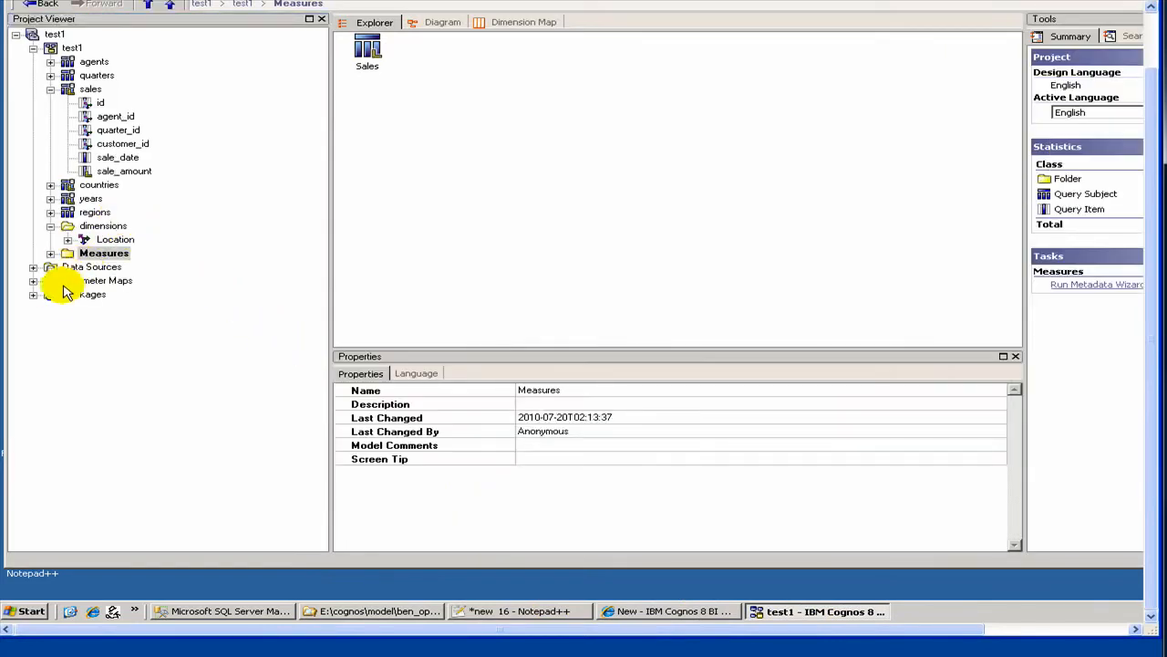
left_click(33, 294)
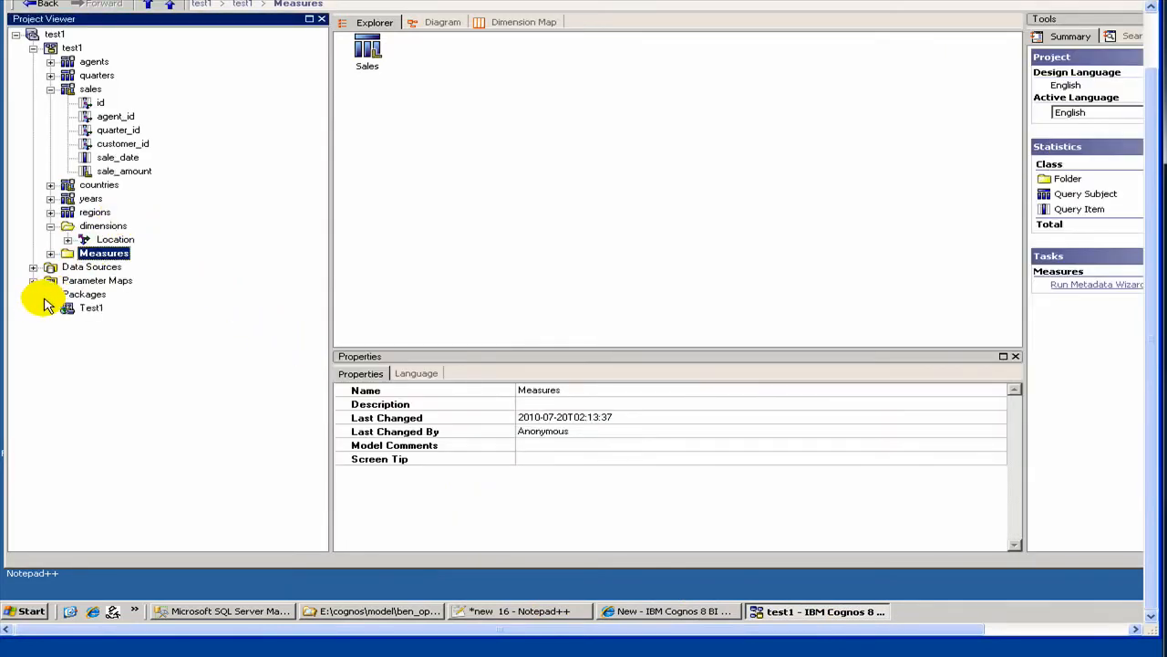
right_click(91, 307)
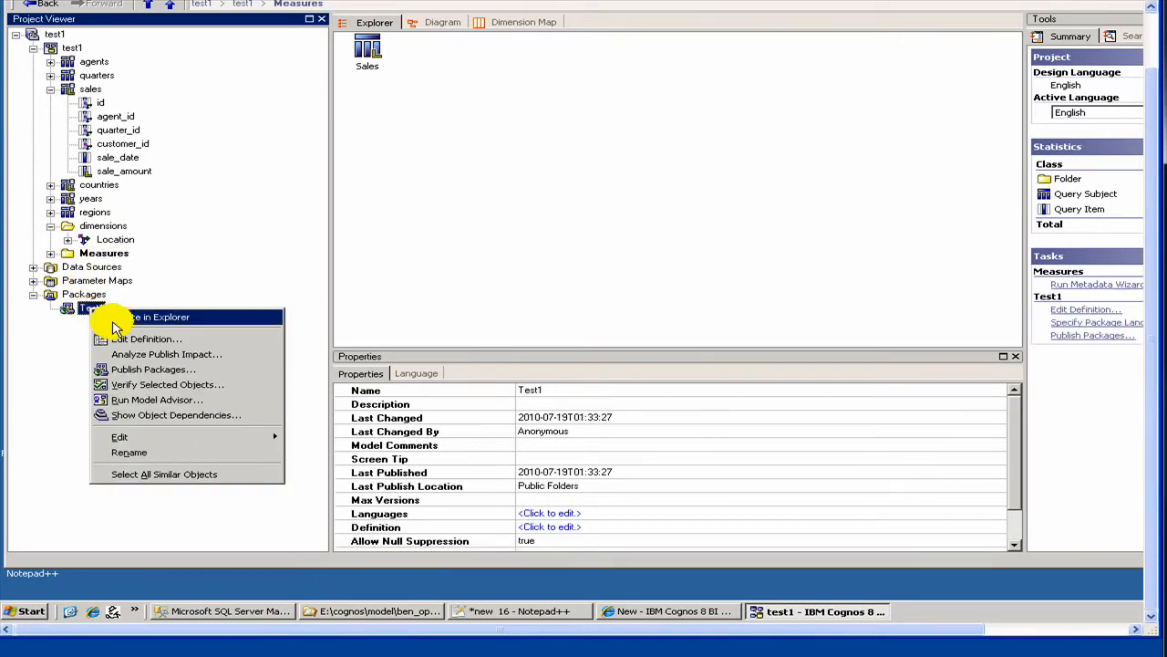
left_click(151, 370)
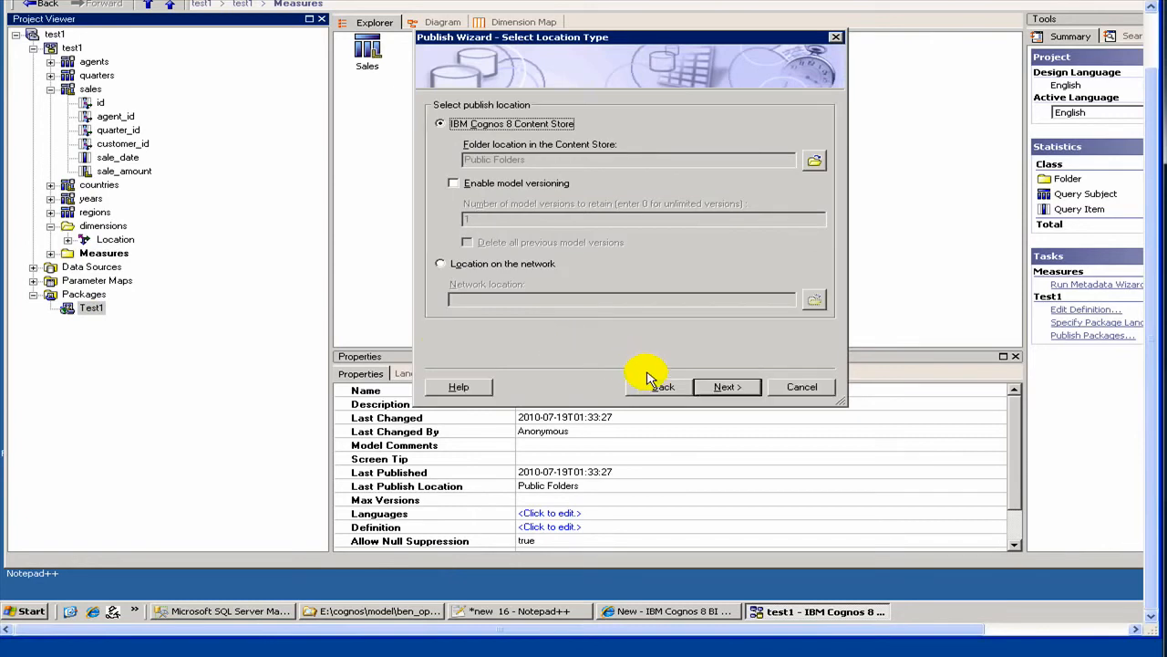
left_click(720, 390)
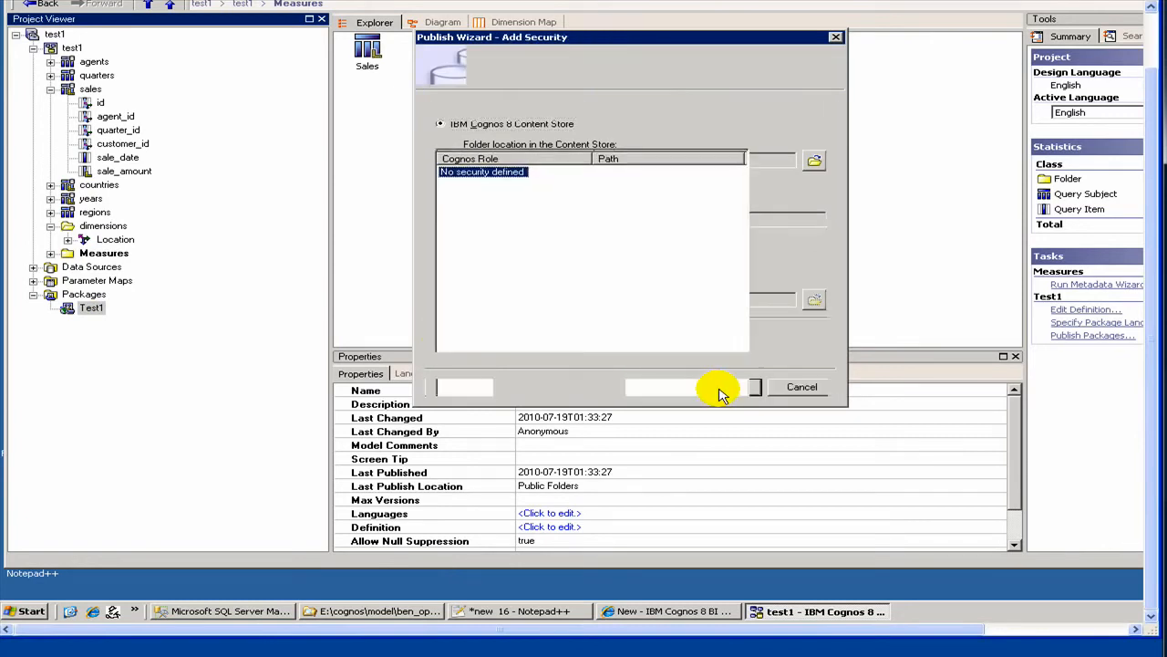
left_click(720, 390)
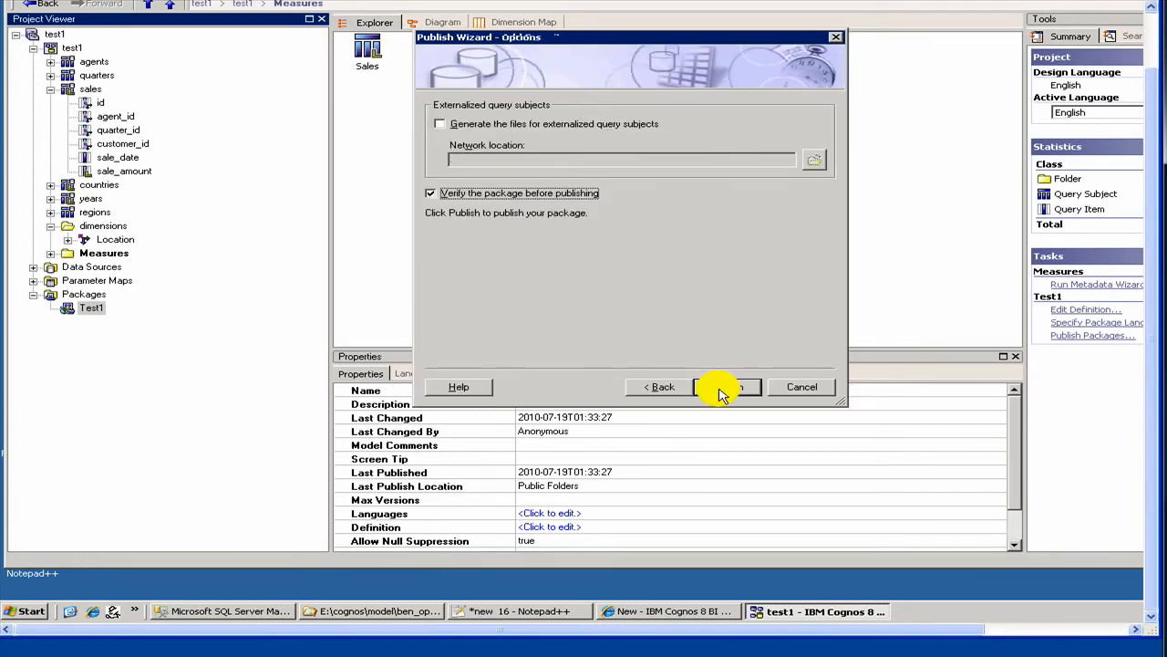
left_click(720, 390)
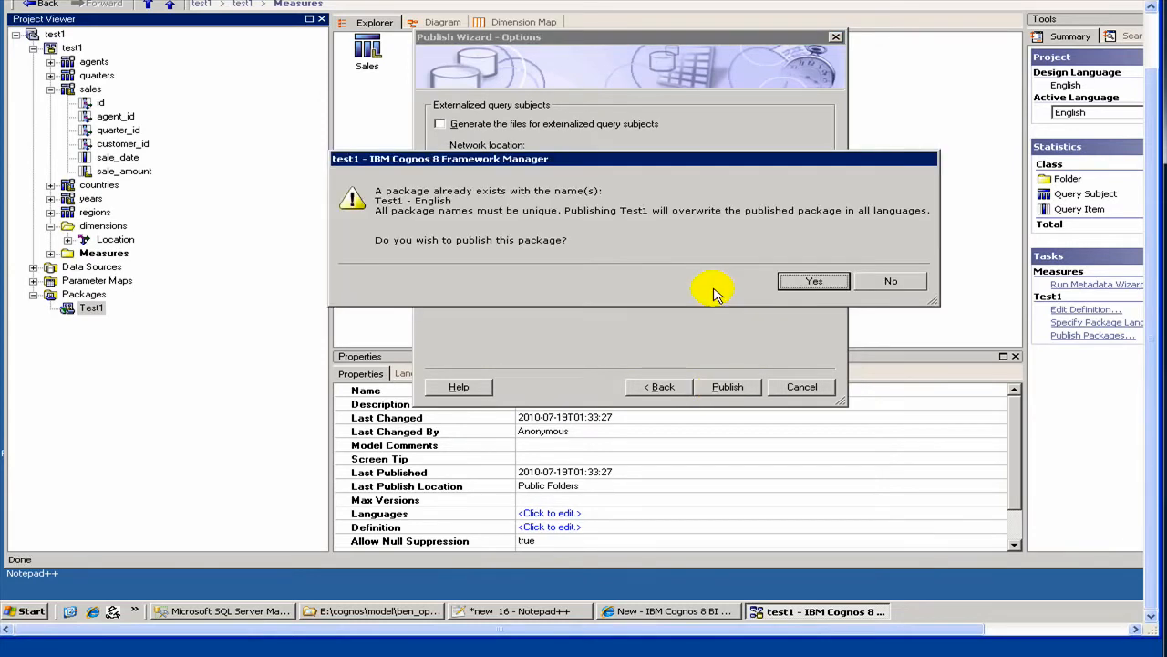
left_click(791, 281)
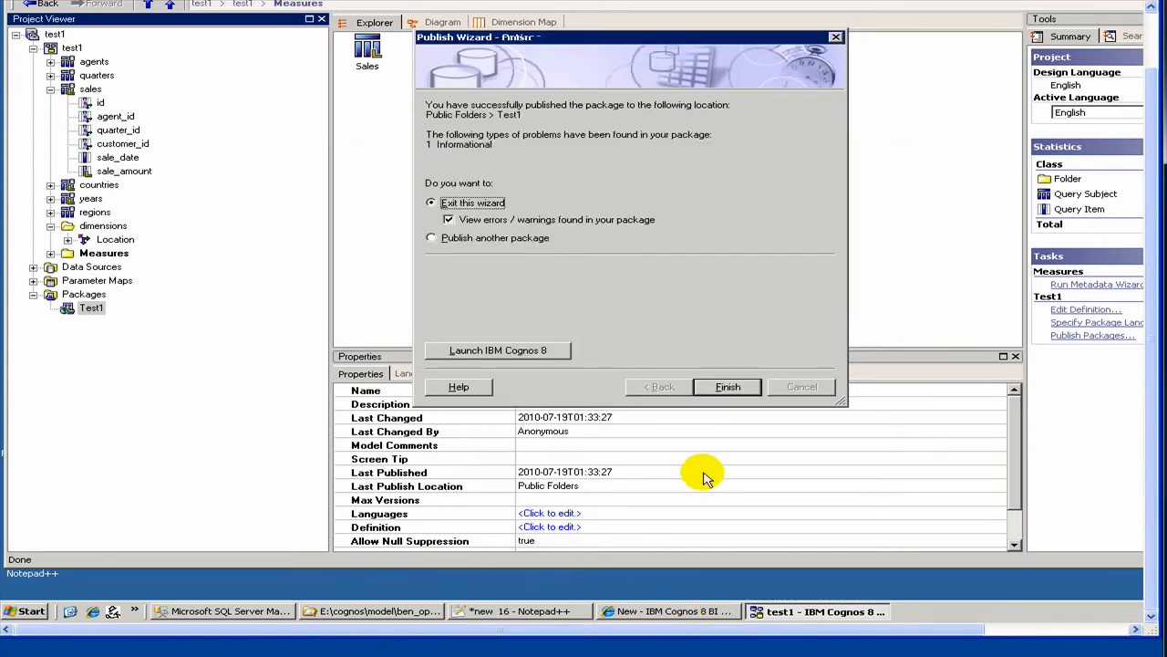
left_click(710, 386)
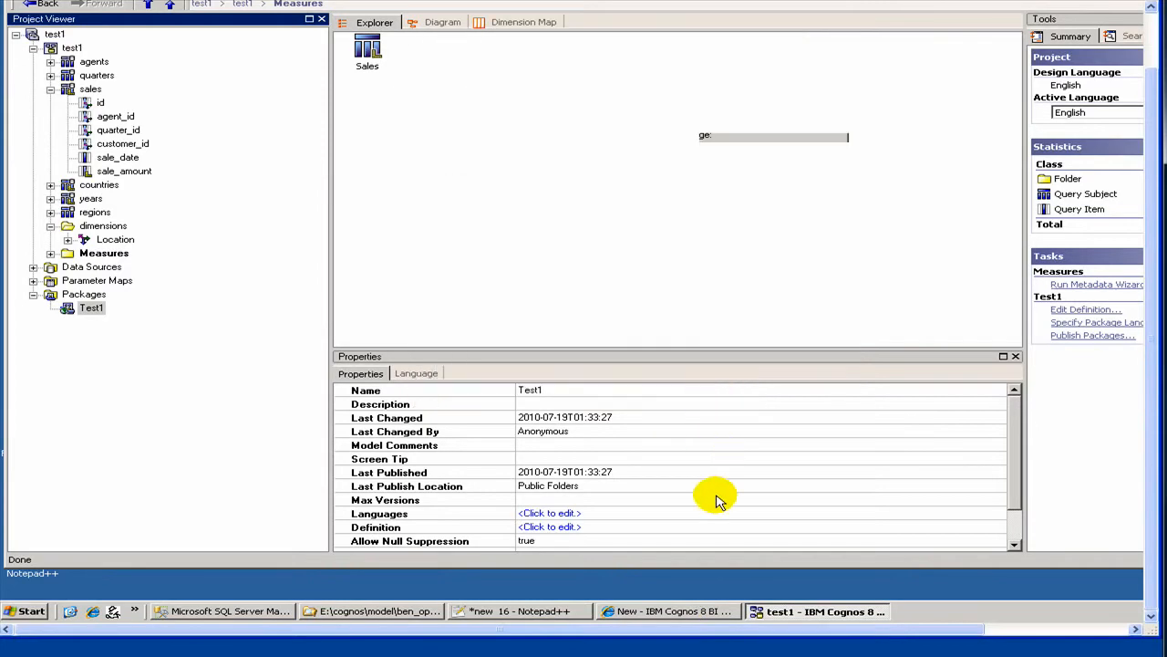
left_click(699, 602)
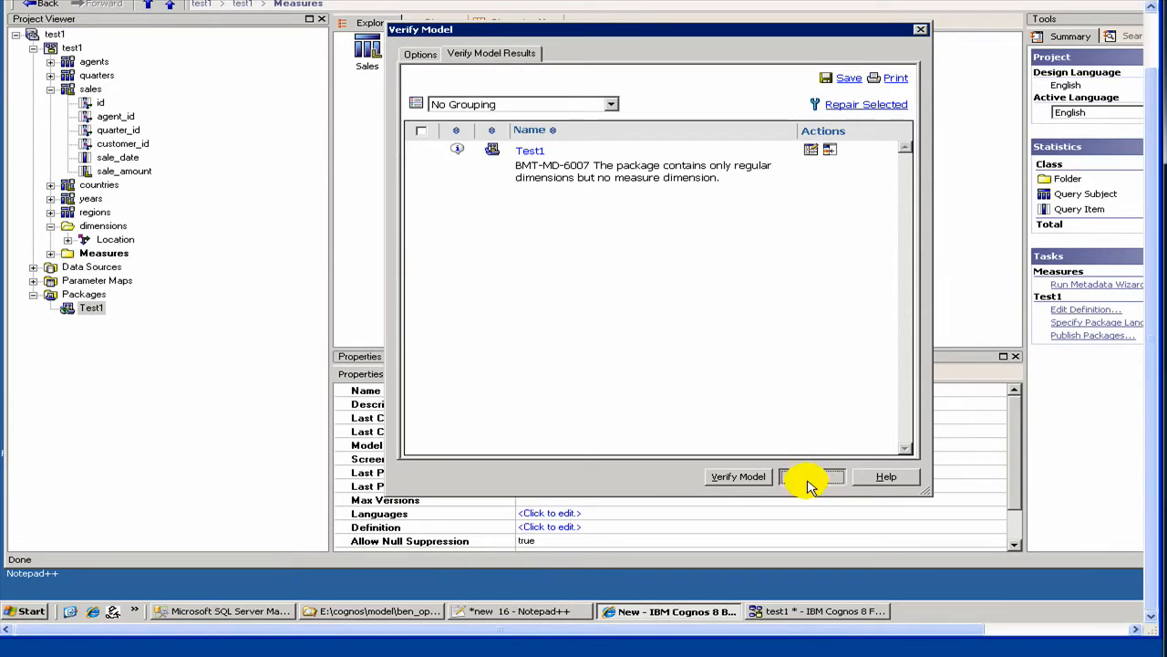
left_click(807, 482)
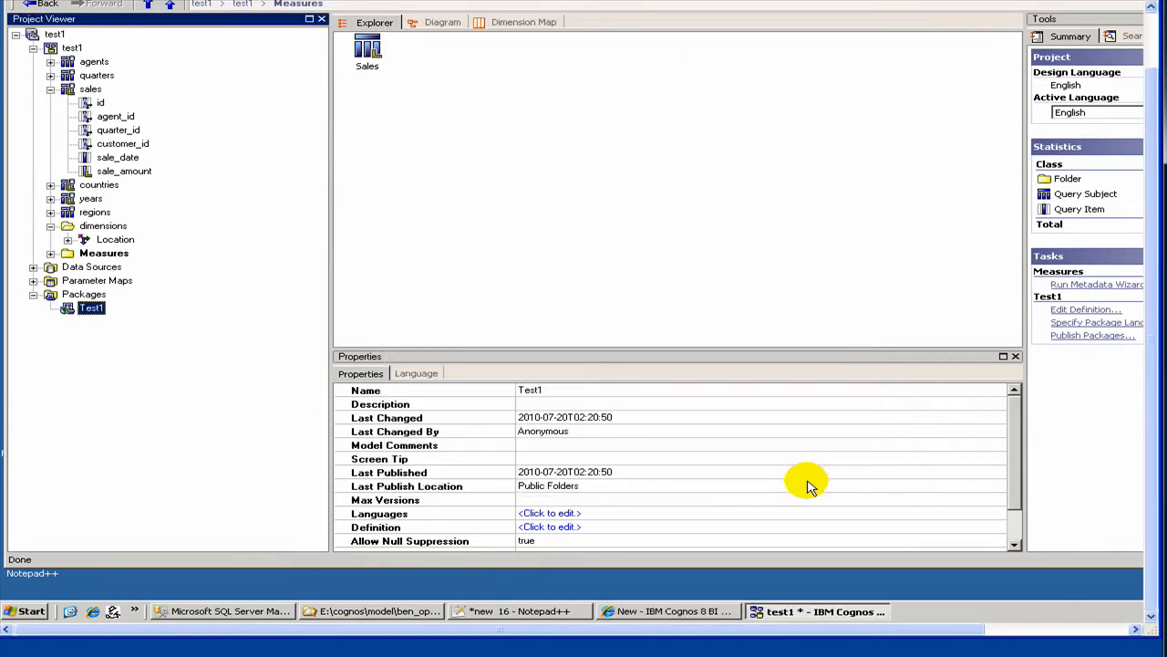
left_click(660, 617)
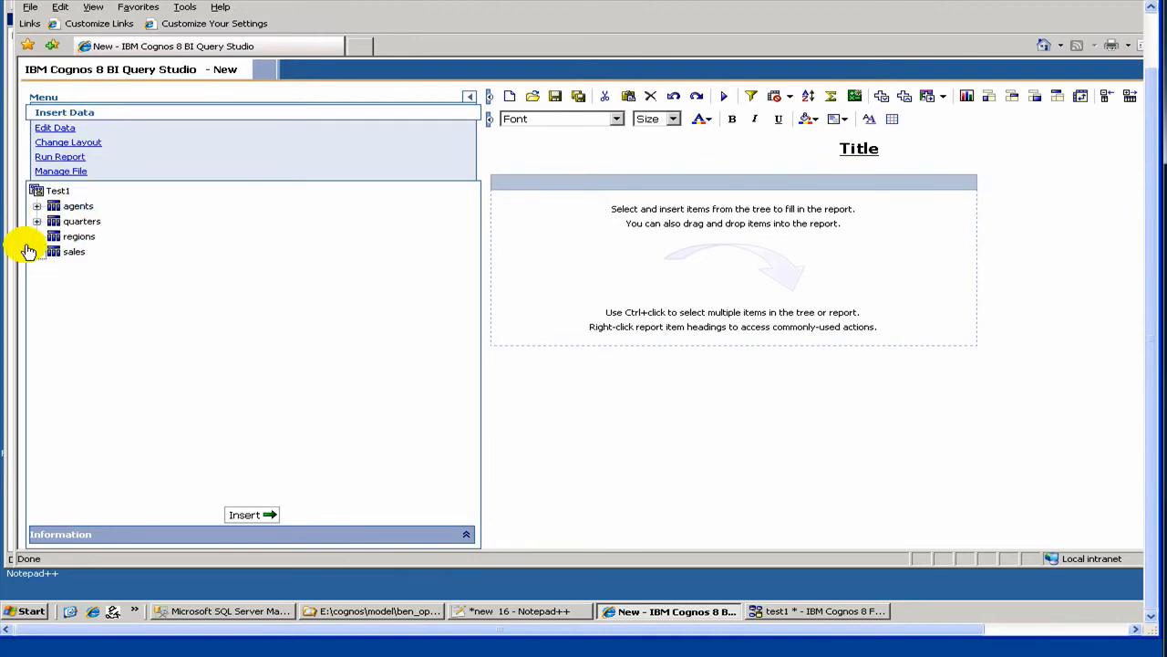
right_click(68, 194)
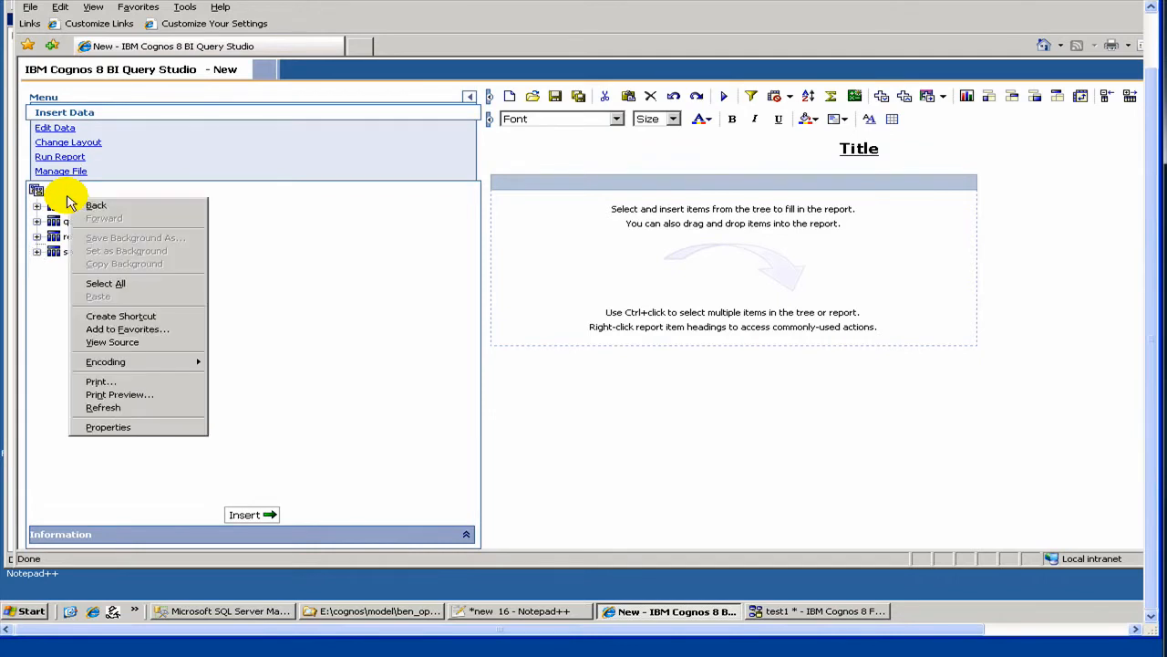
right_click(67, 194)
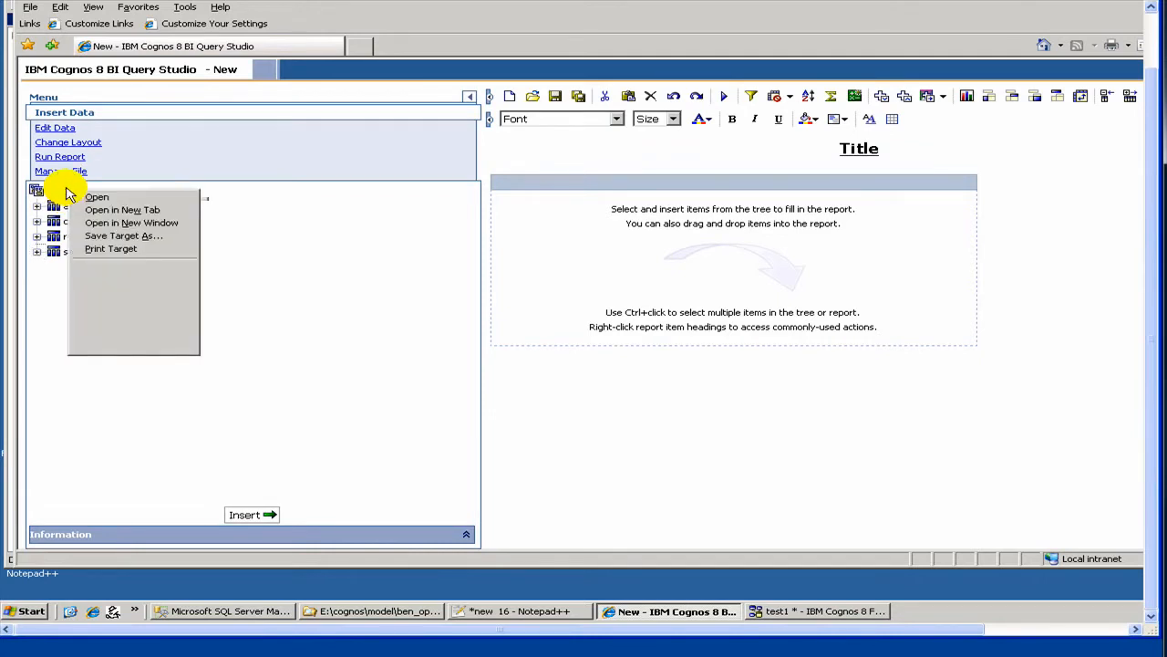
left_click(239, 319)
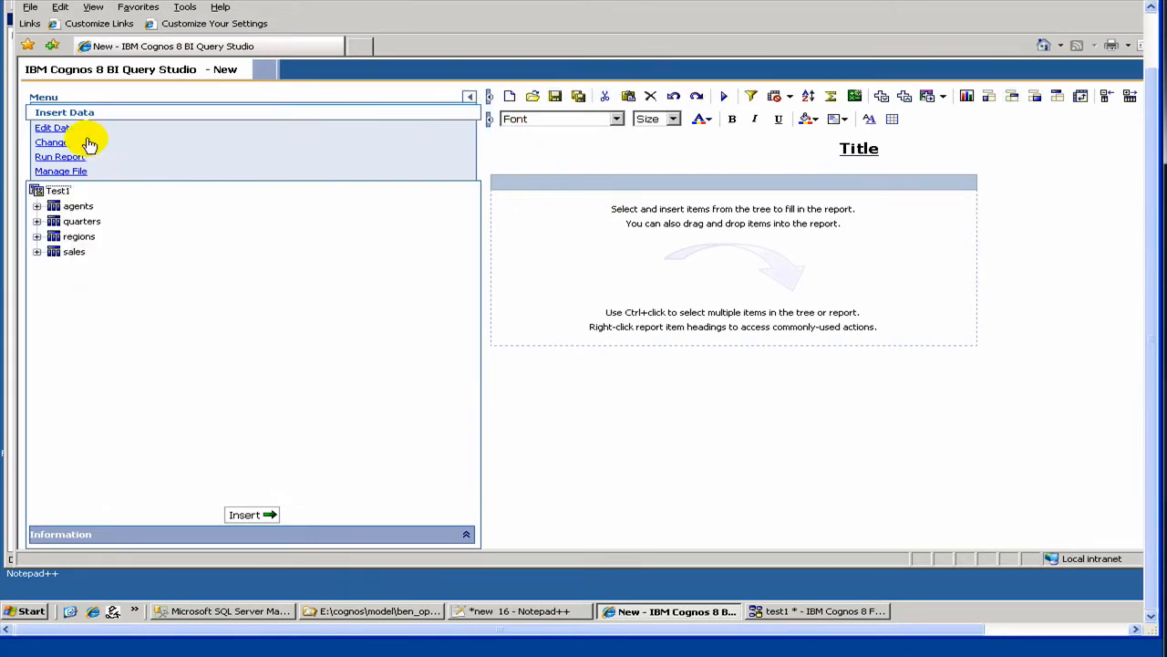
right_click(66, 201)
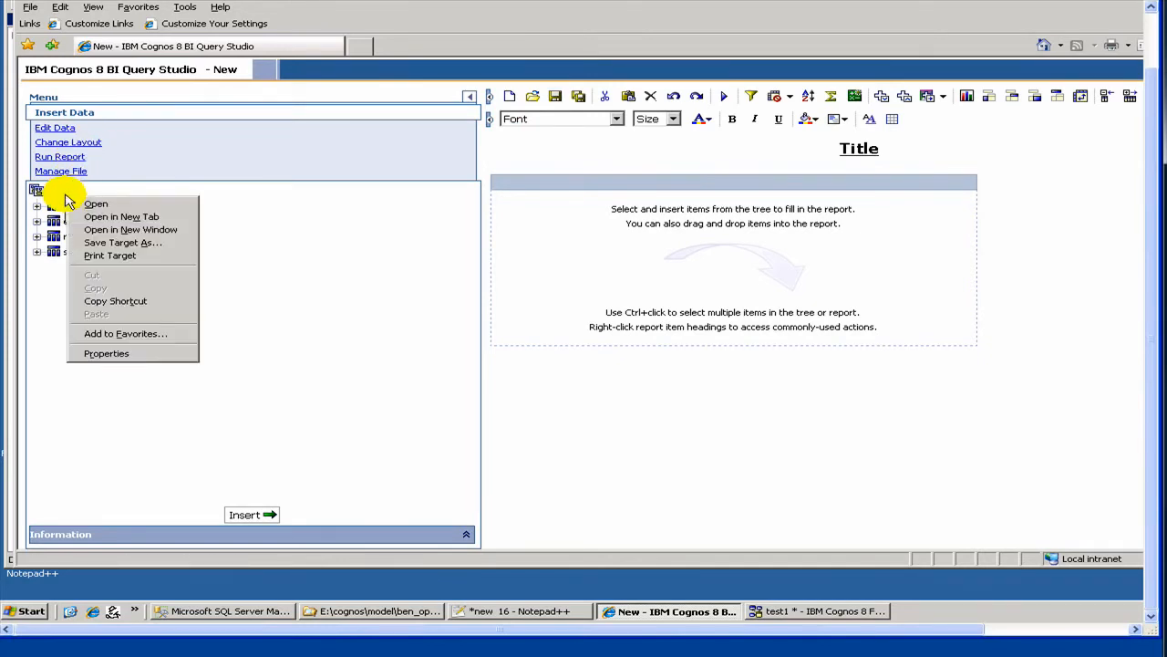
left_click(41, 273)
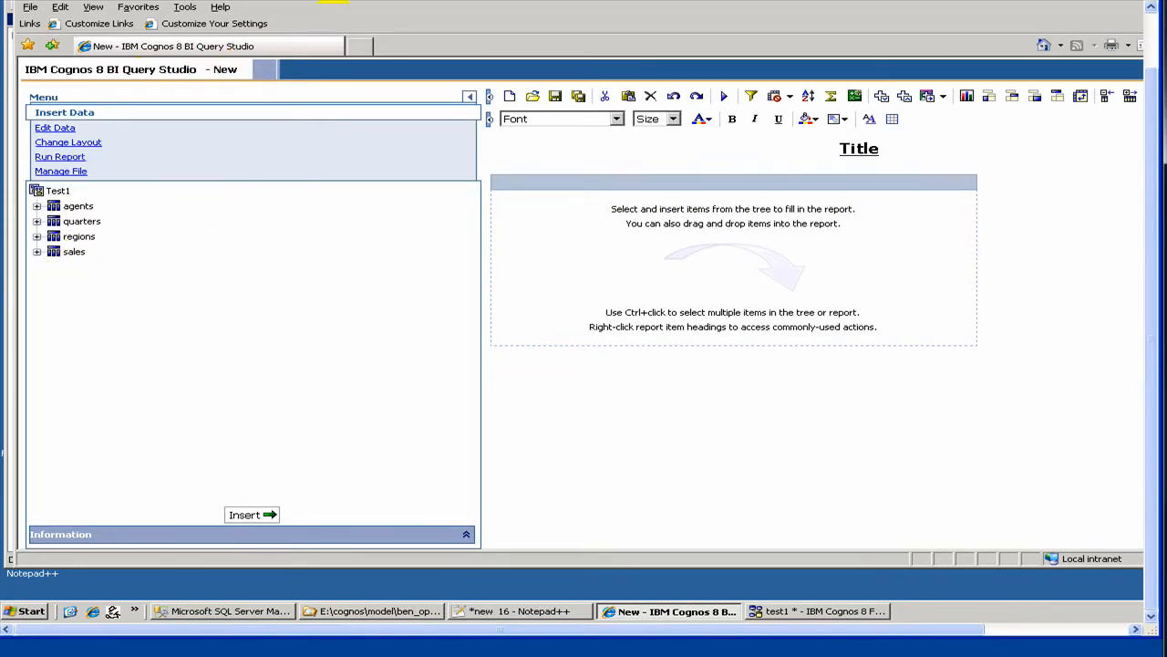
- Refresh the Query Studio page, resending the previously submitted information
left_click(93, 8)
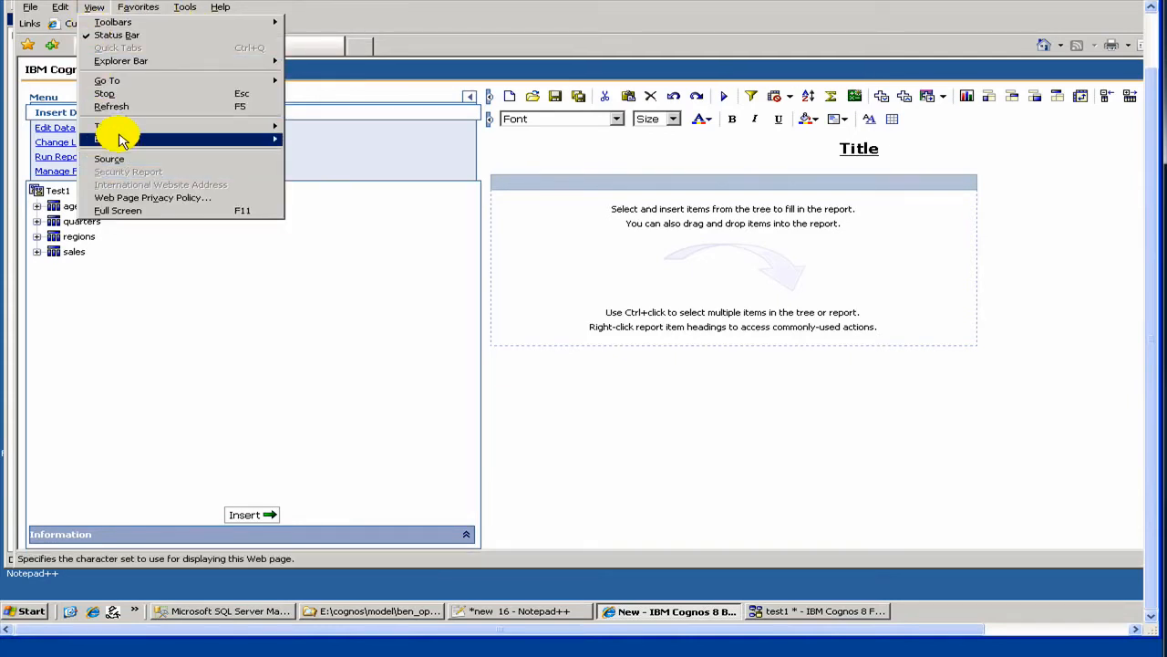
mouse_move(120, 139)
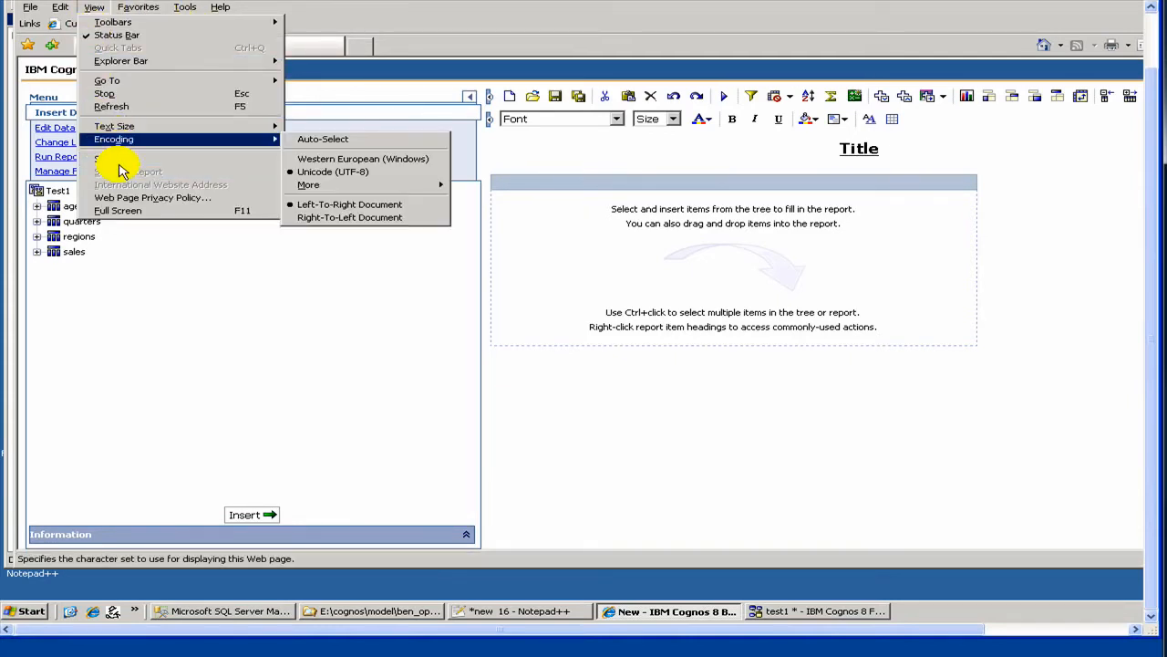
left_click(113, 105)
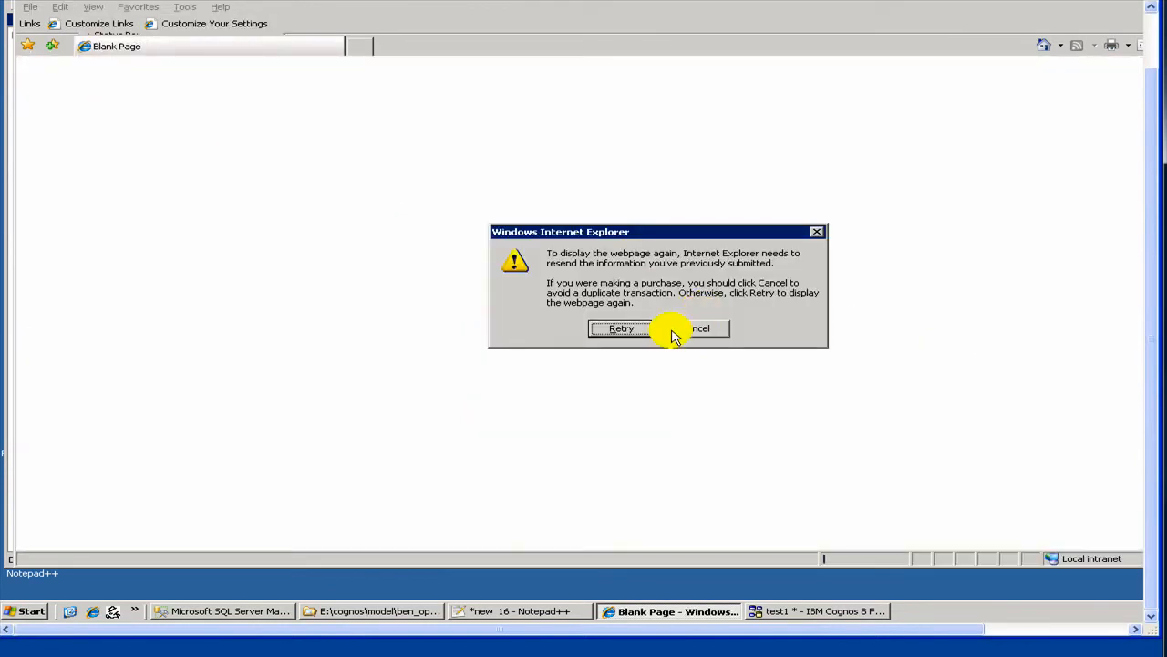
left_click(620, 330)
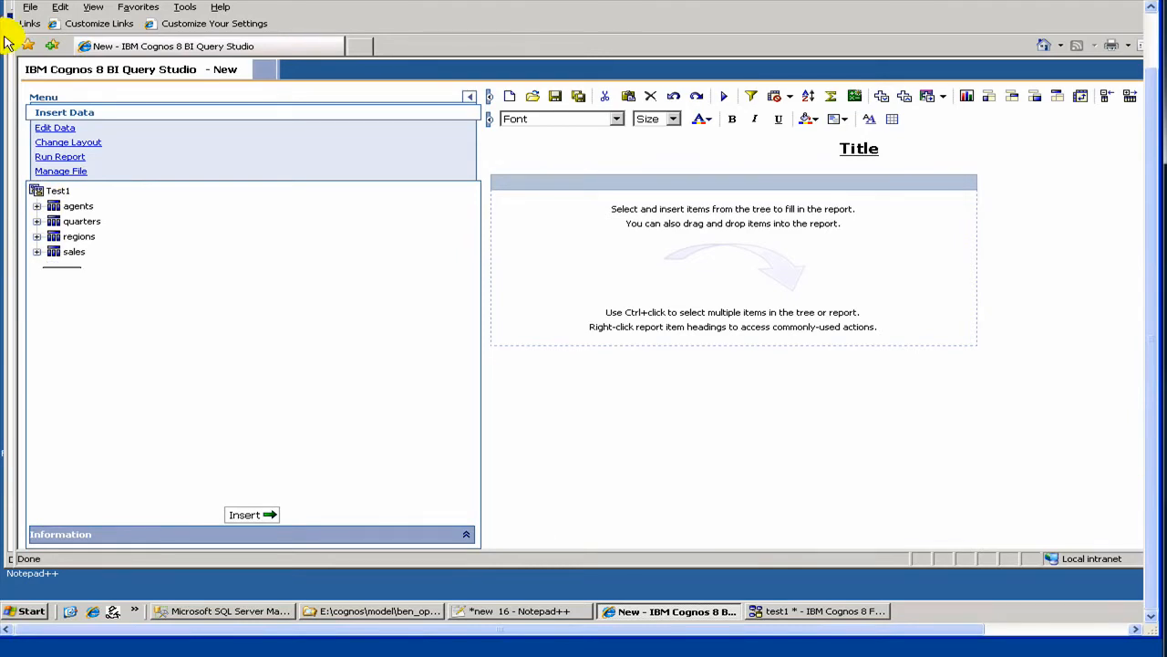
- Exit the browser, then start it again and reopen Query Studio on the republished Test1 package
left_click(30, 8)
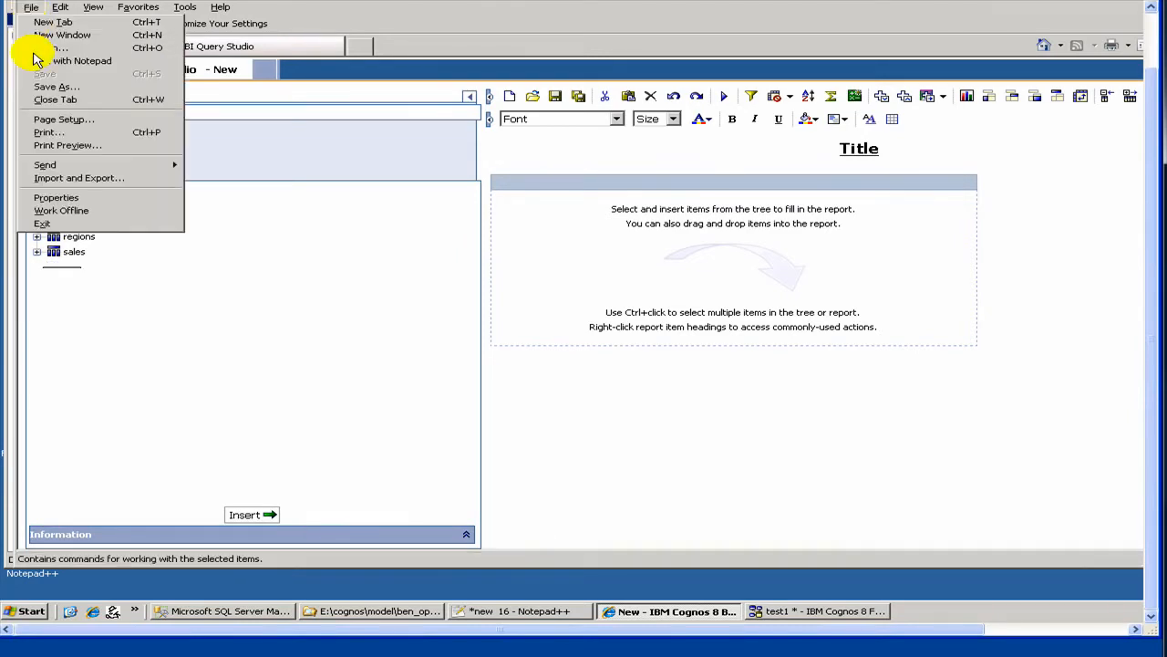
left_click(46, 225)
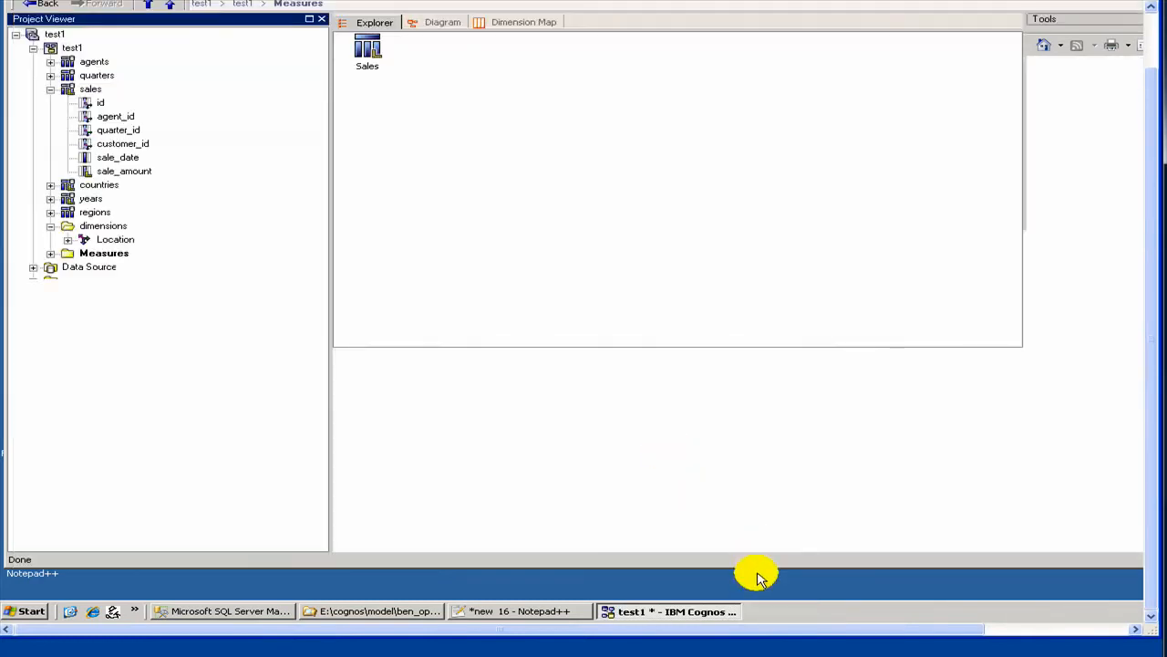
left_click(94, 613)
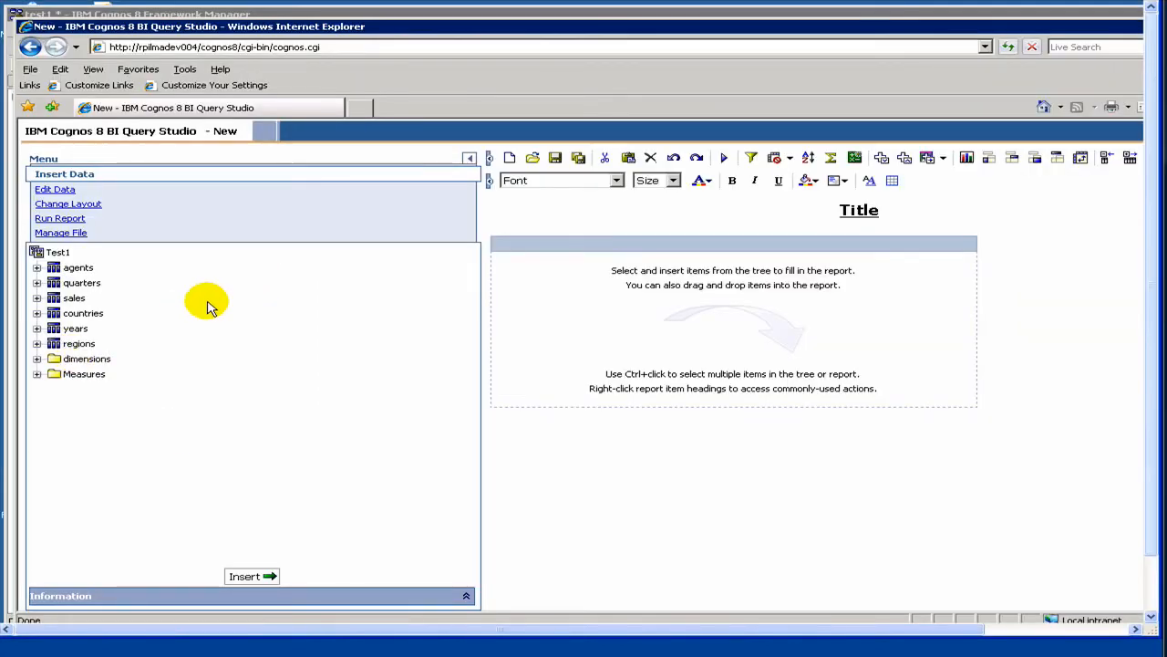
- Expand the dimensions and Measures folders and the Location dimension in the Test1 package tree
left_click(37, 359)
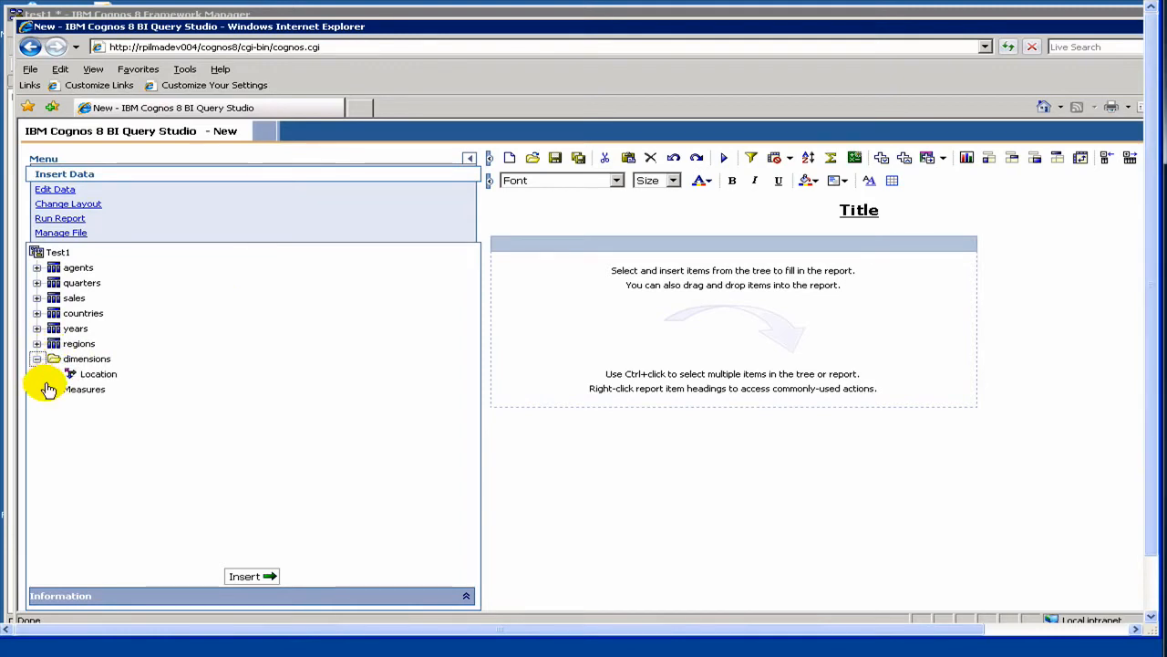
left_click(38, 390)
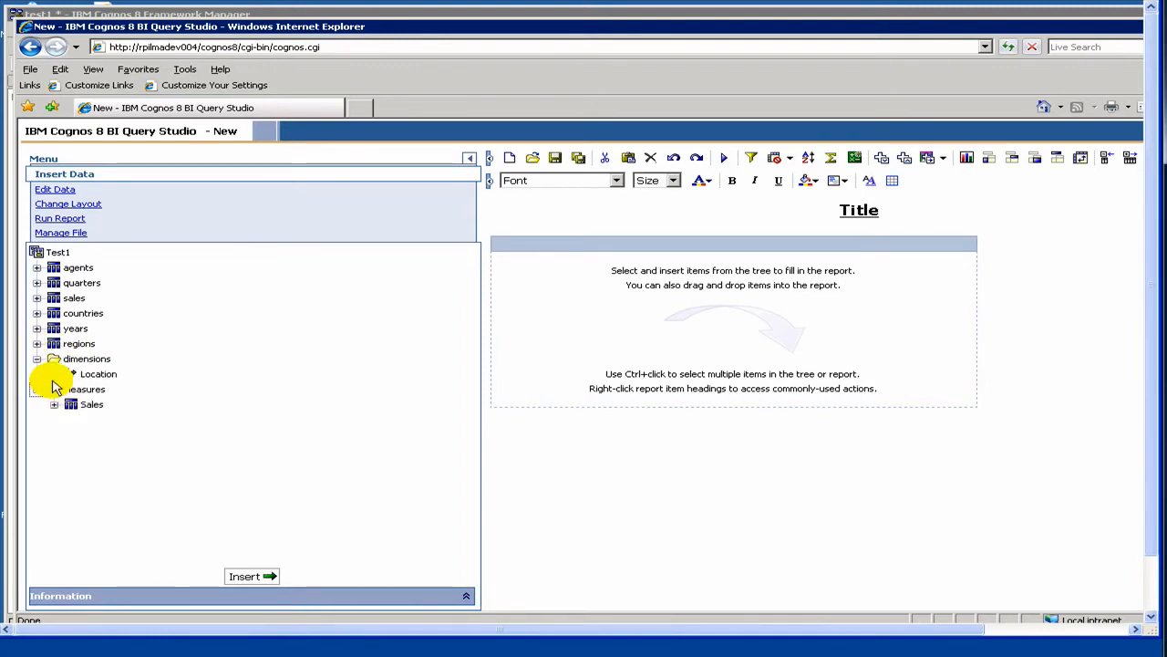
left_click(54, 375)
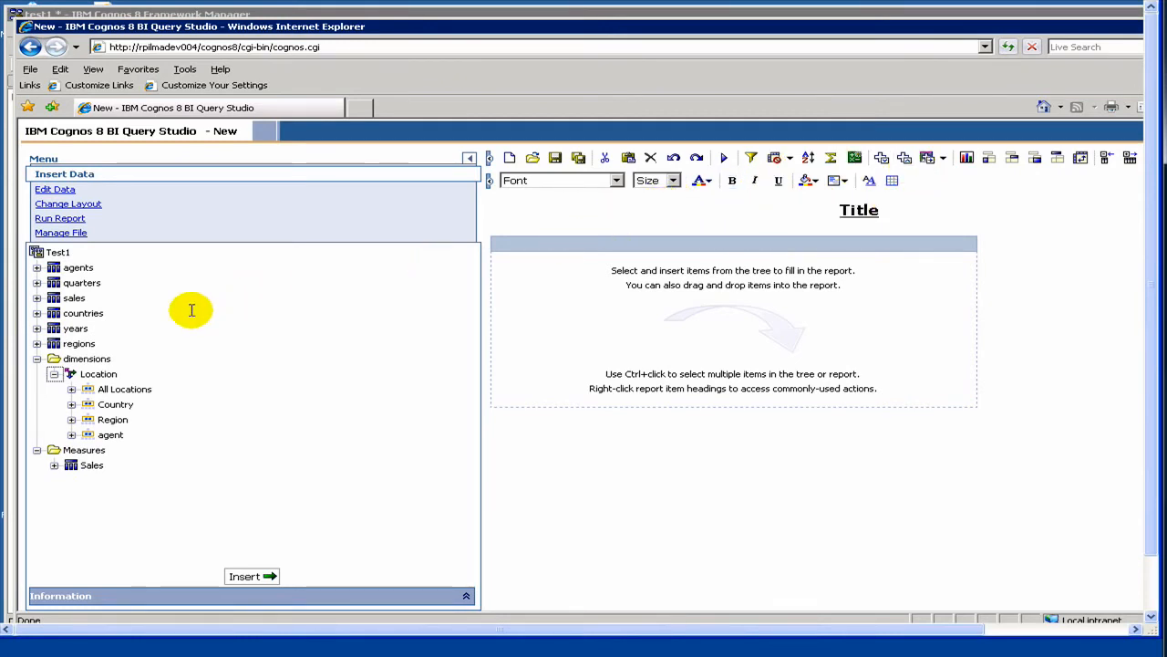
left_click(91, 374)
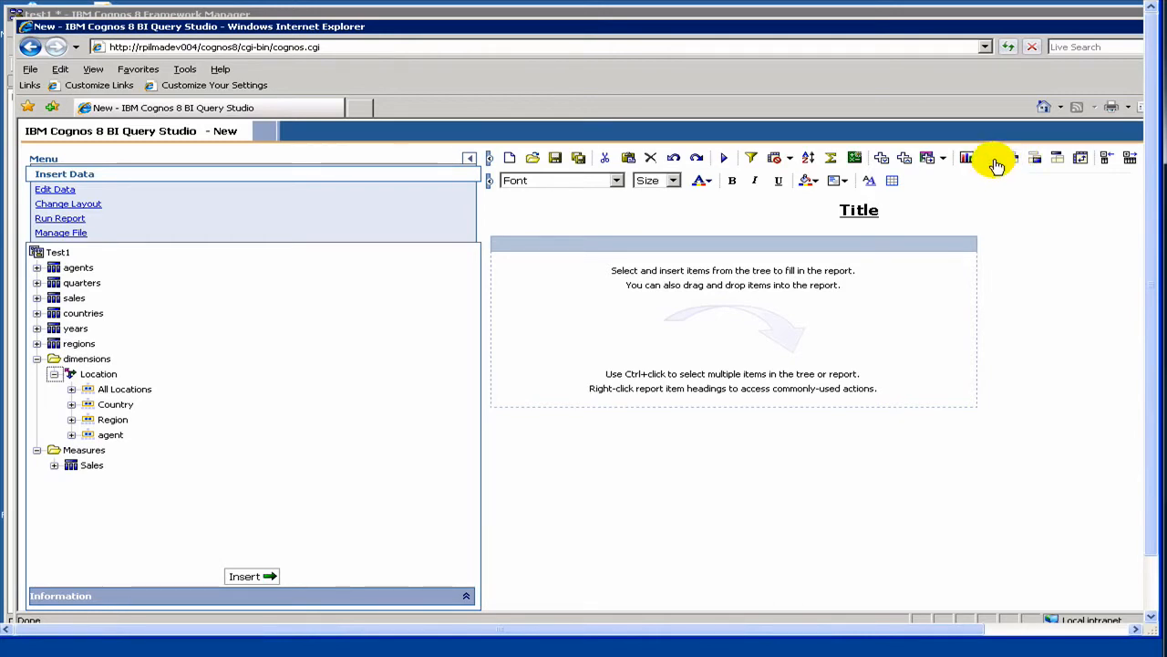
left_click(992, 162)
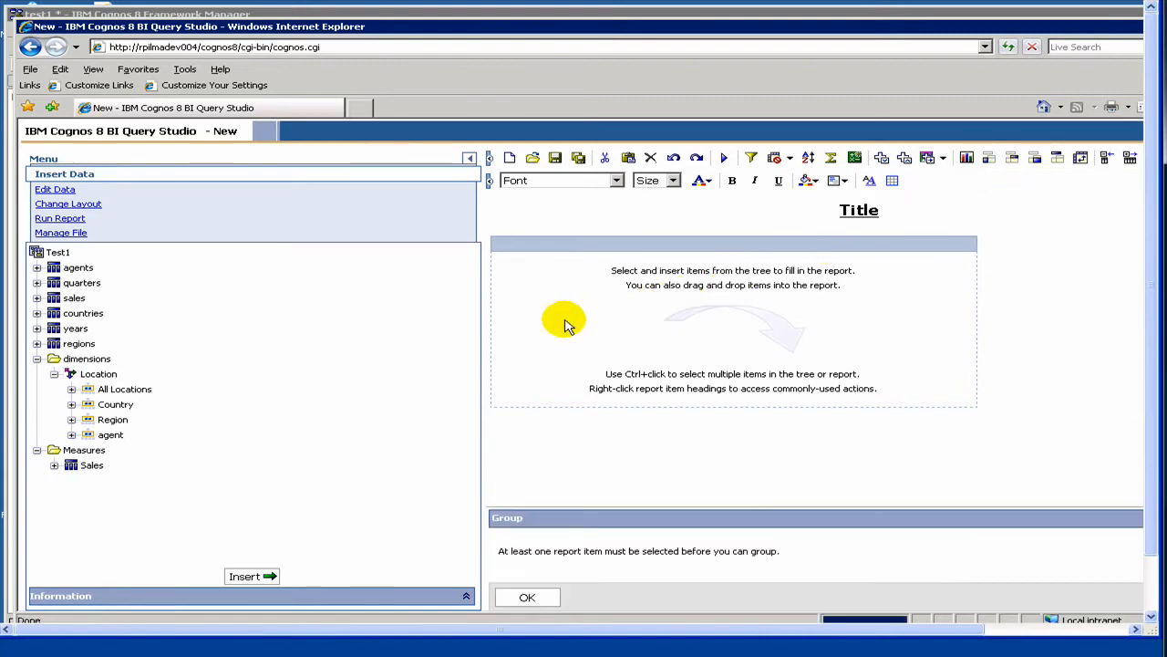
left_click(528, 598)
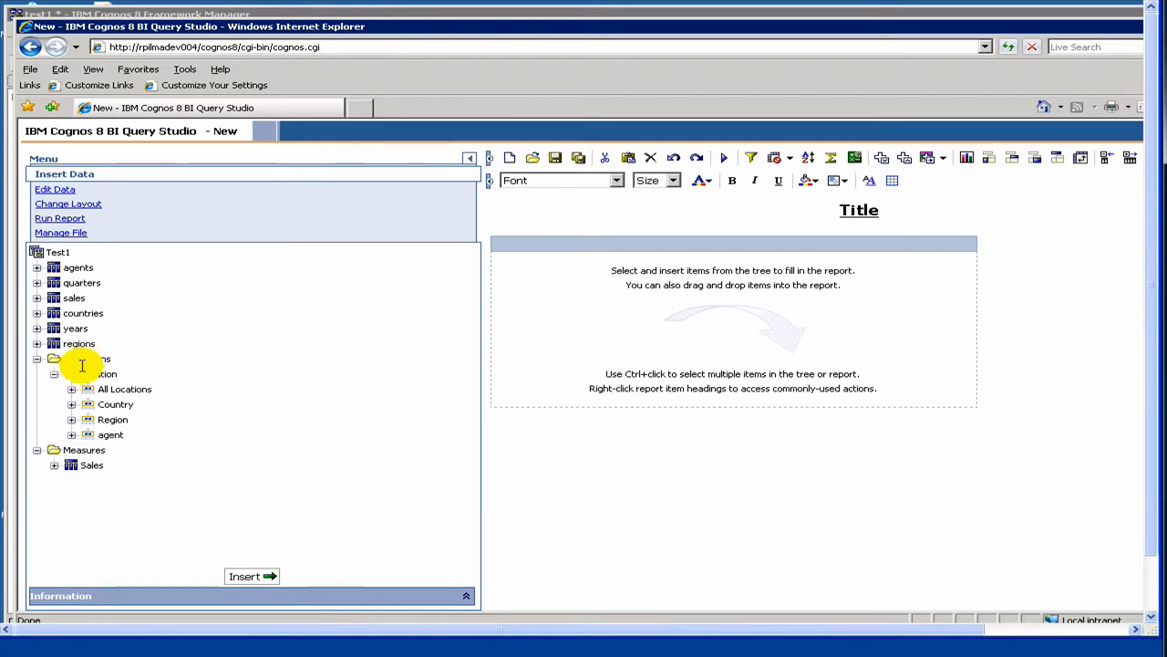
- Insert the All Locations level of the Location dimension into the empty report
left_click(104, 394)
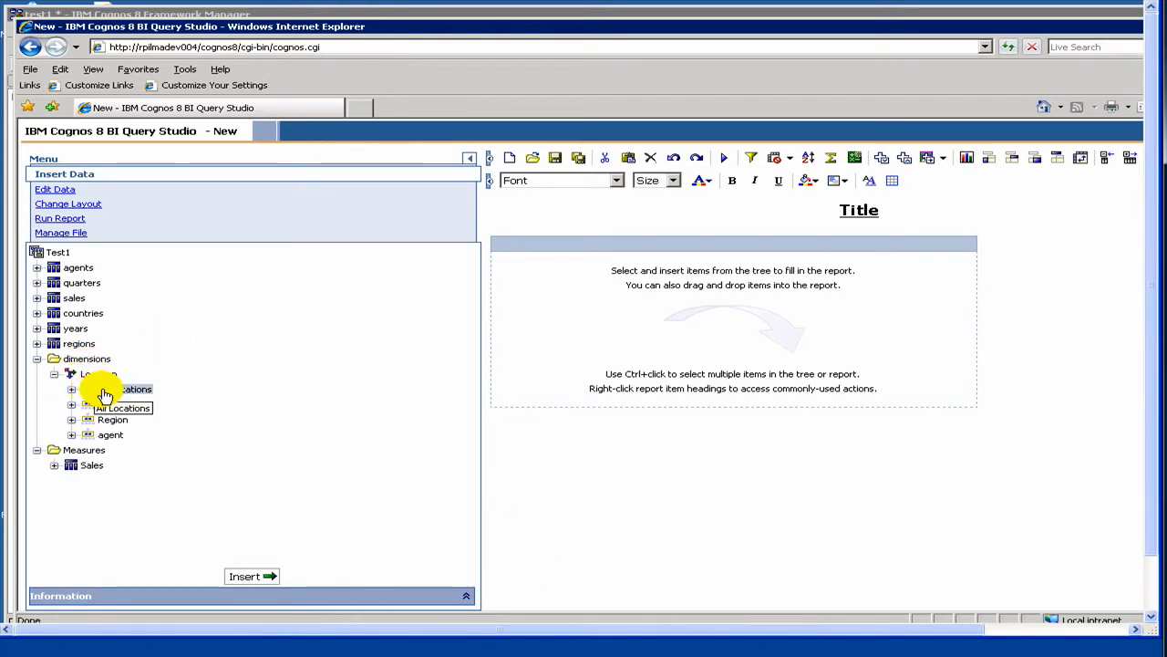
left_click_drag(104, 394, 513, 314)
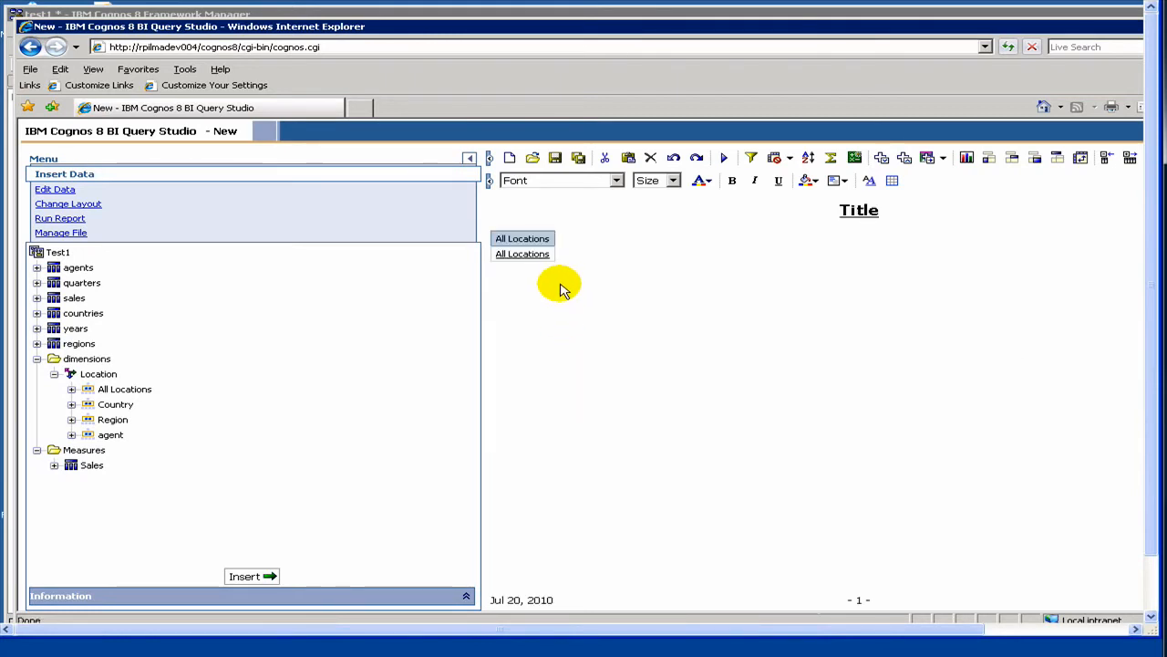
- Add sale_amount from the sales query subject to the report beside All Locations and run the report
left_click(531, 237)
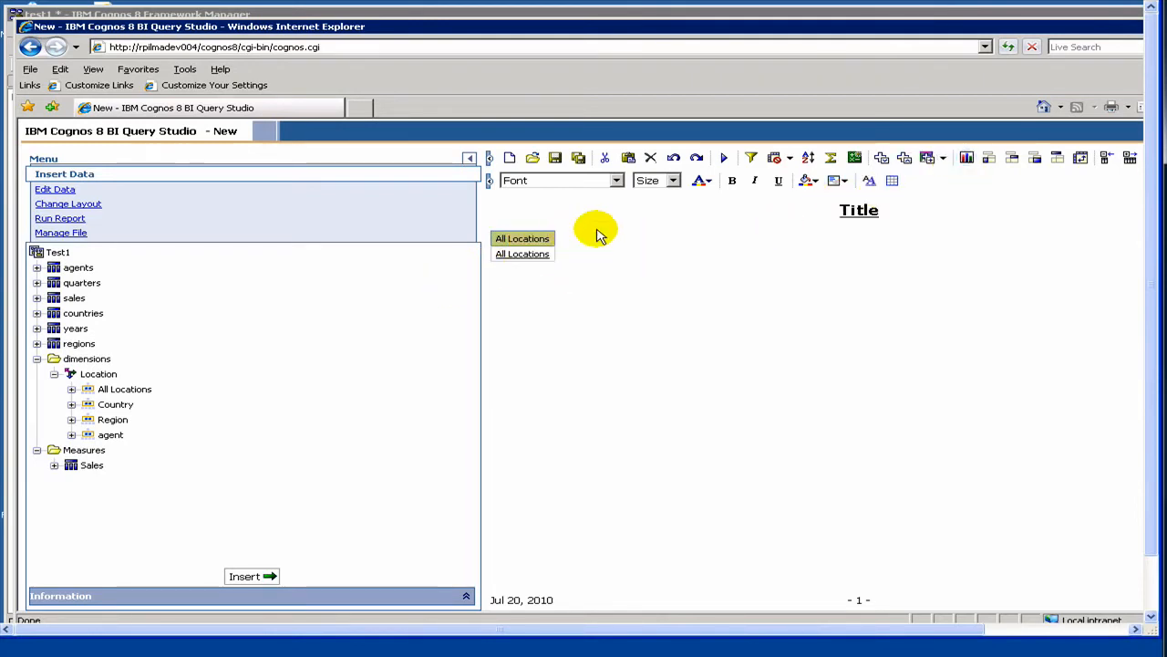
left_click(992, 164)
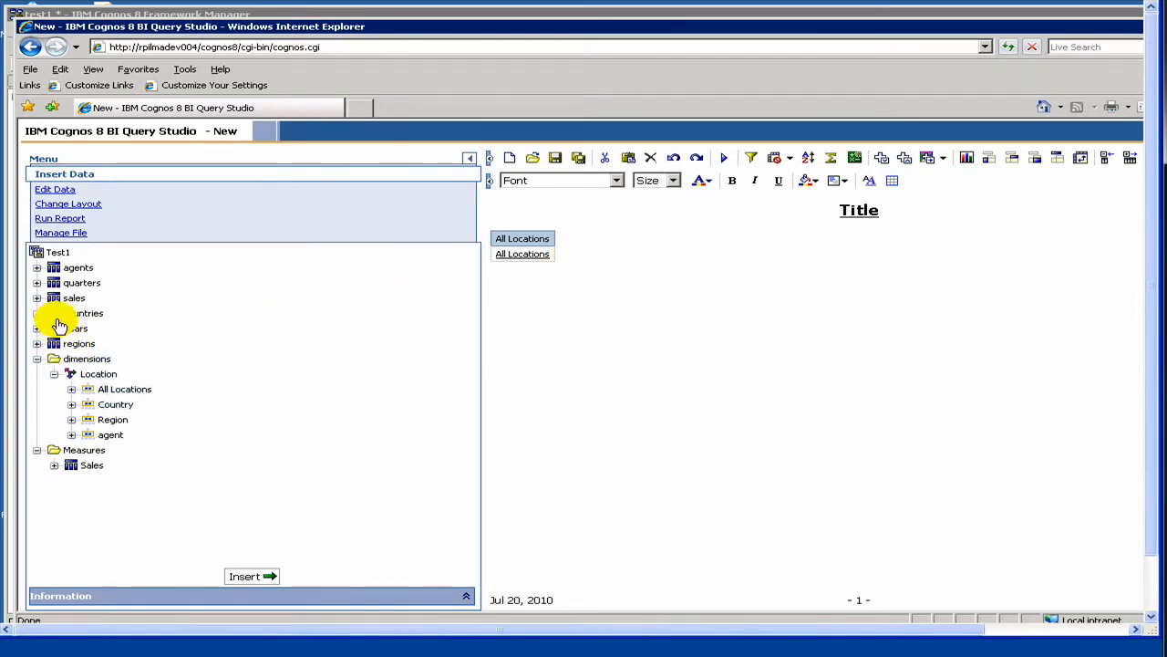
left_click(38, 298)
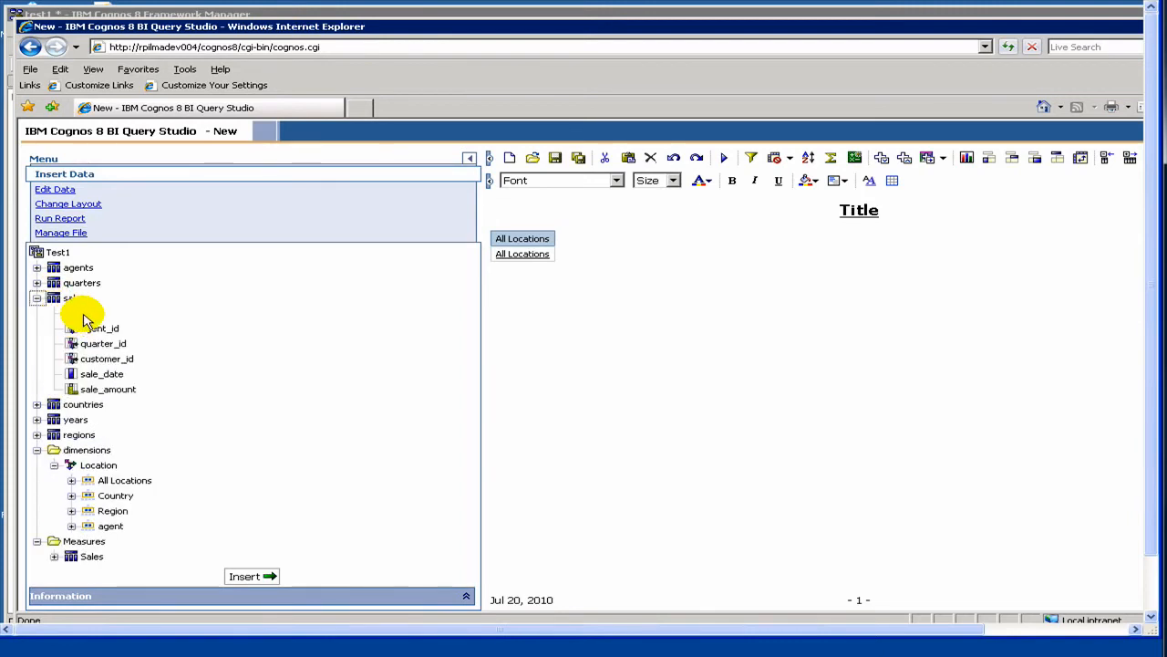
left_click_drag(114, 389, 554, 272)
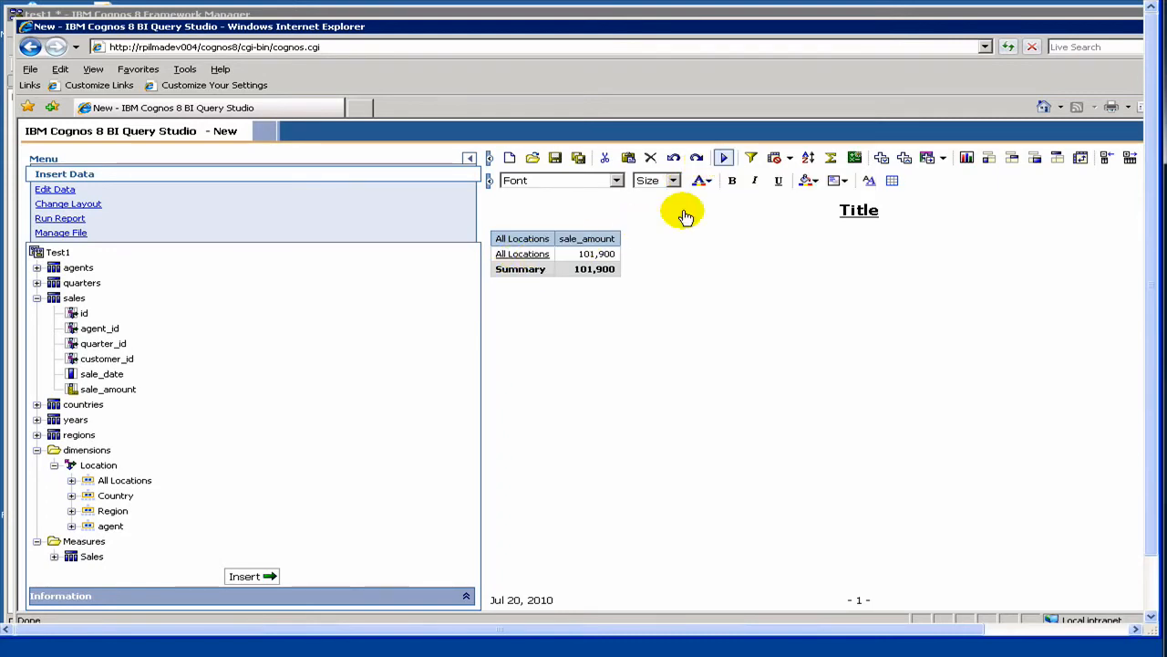
left_click(721, 162)
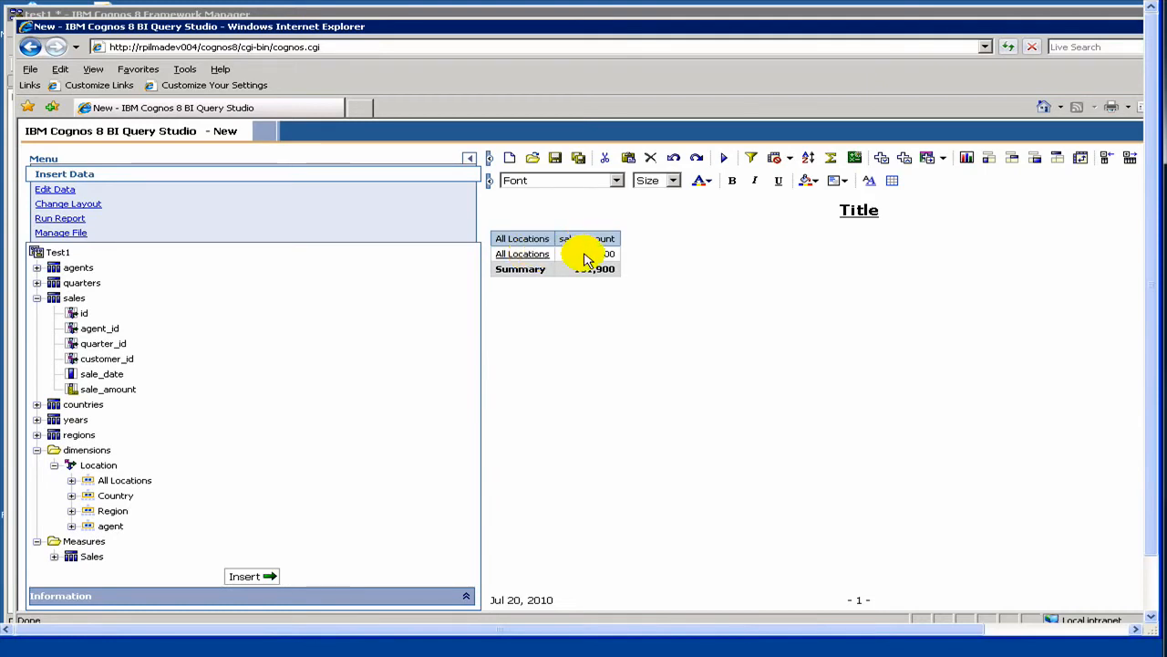
- Drill down from All Locations through USA and South West to the agent level
left_click(517, 256)
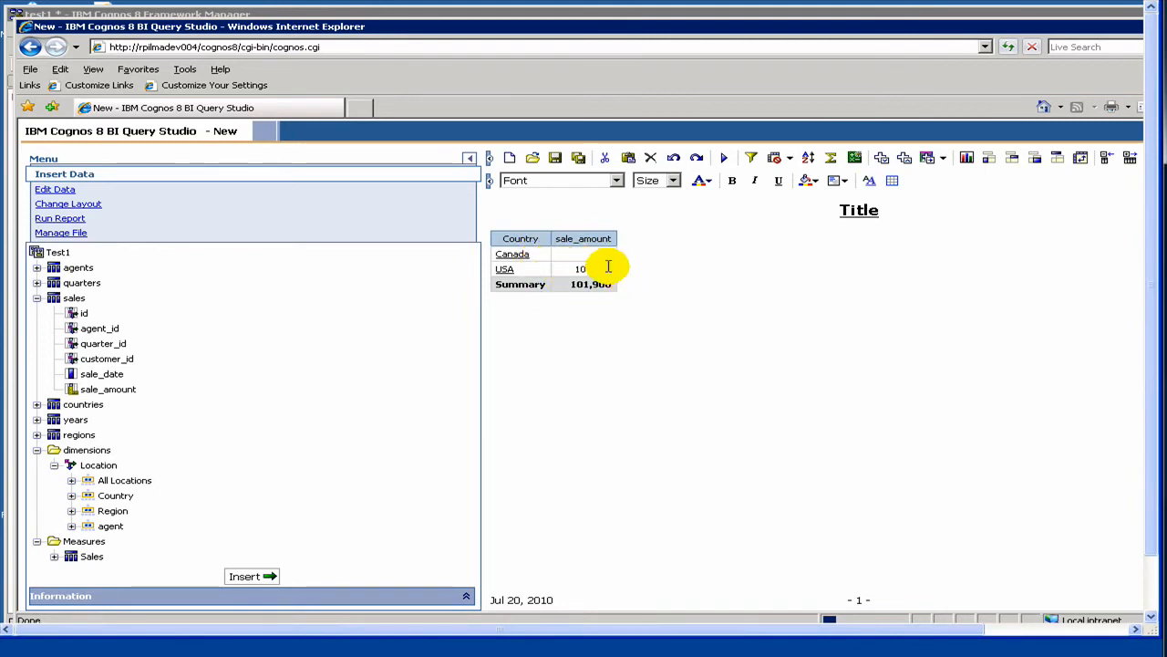
left_click(511, 274)
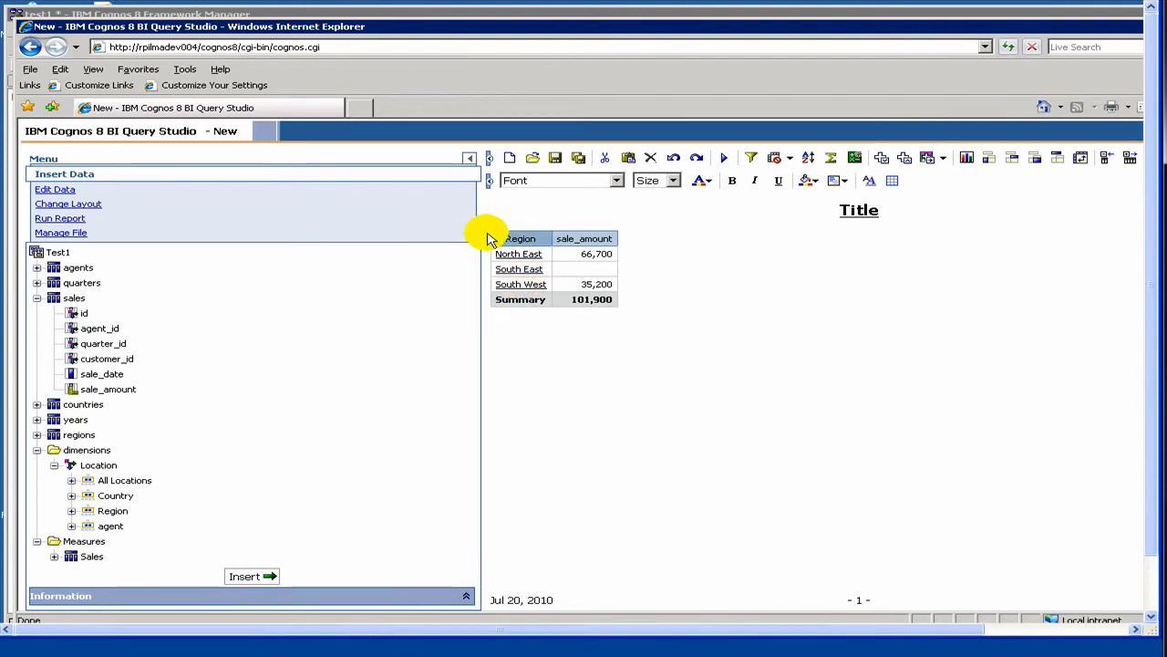
left_click(528, 284)
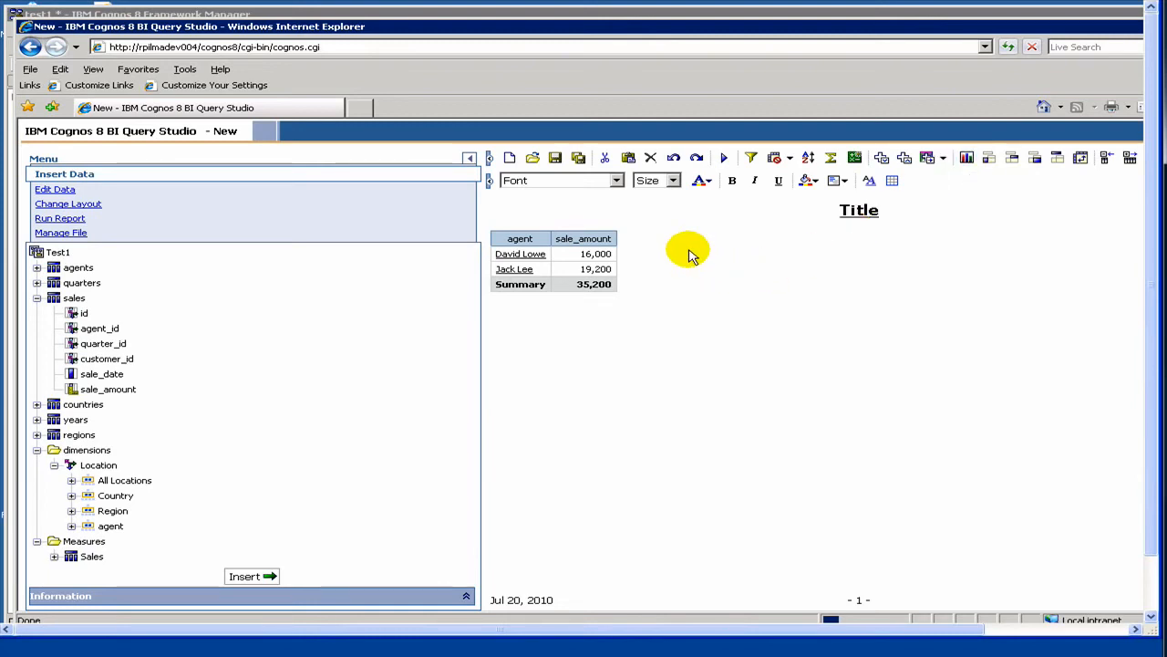
- Save the report as drilldown_report in Public Folders > Test1
left_click(556, 162)
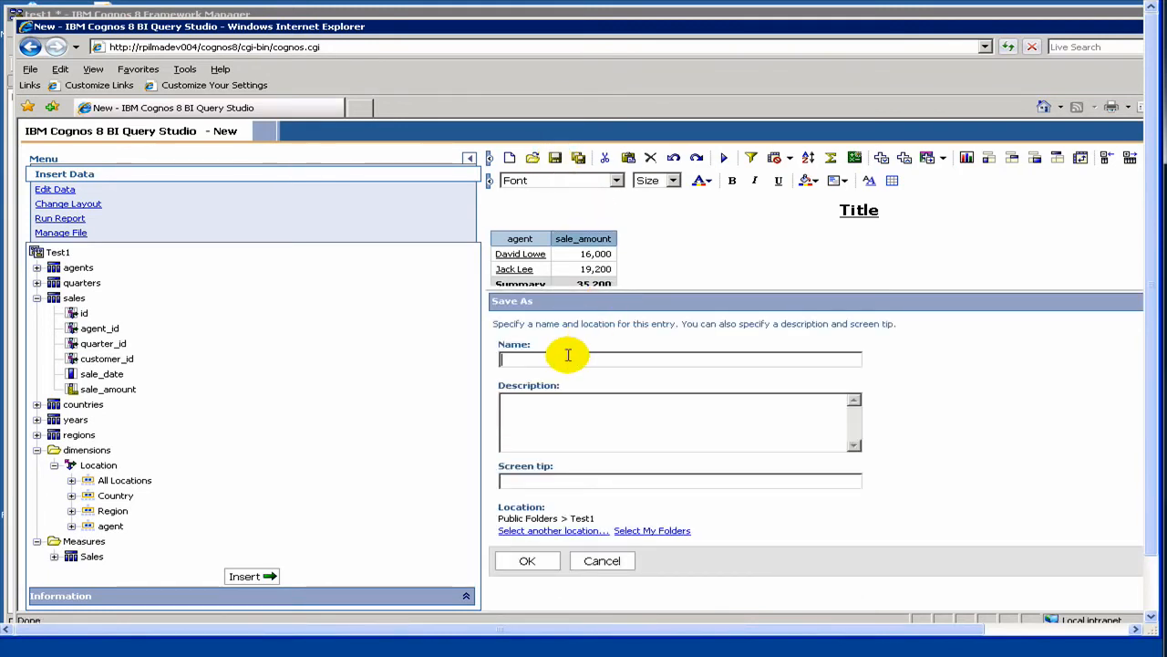
type("rilldown_report")
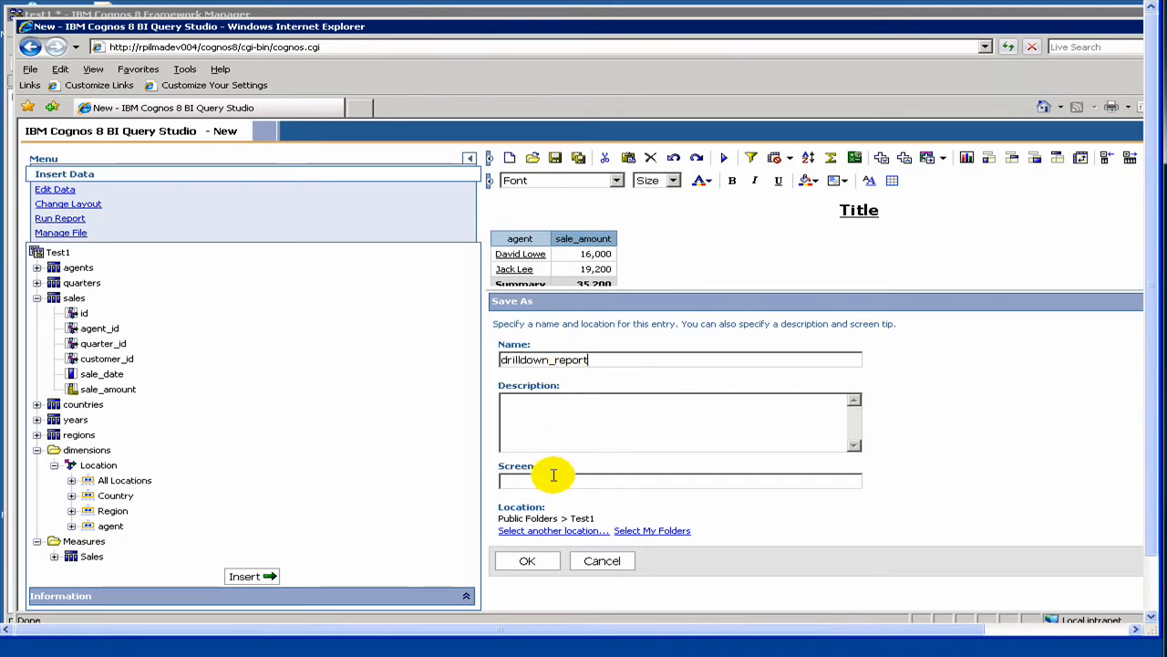
left_click(531, 561)
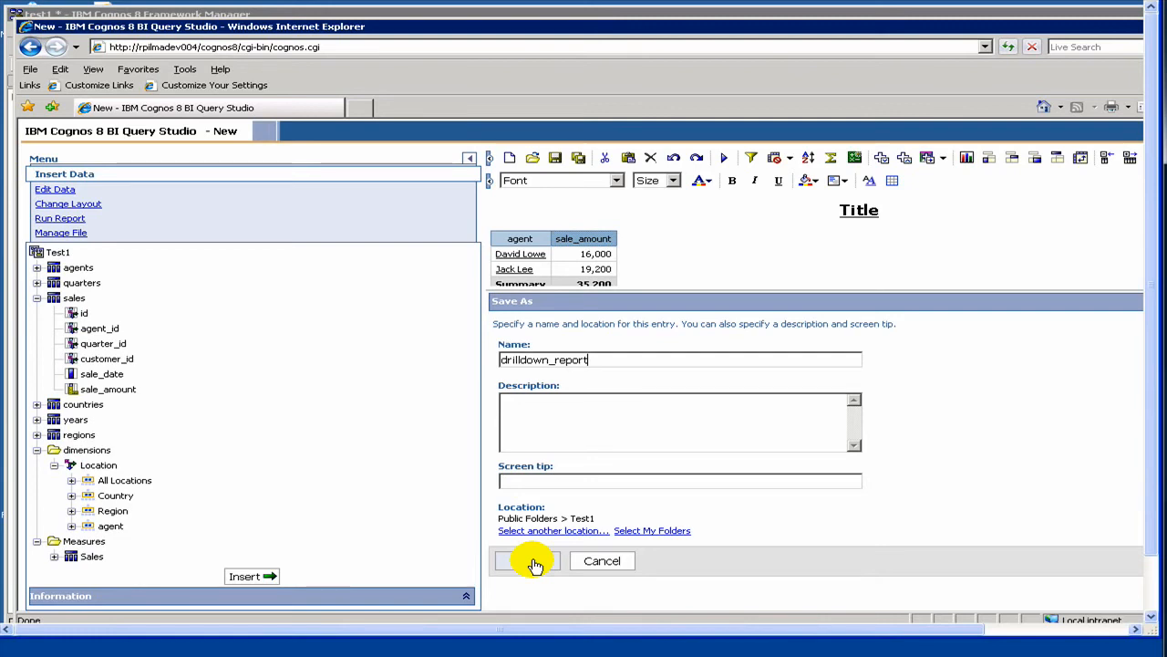
left_click(529, 561)
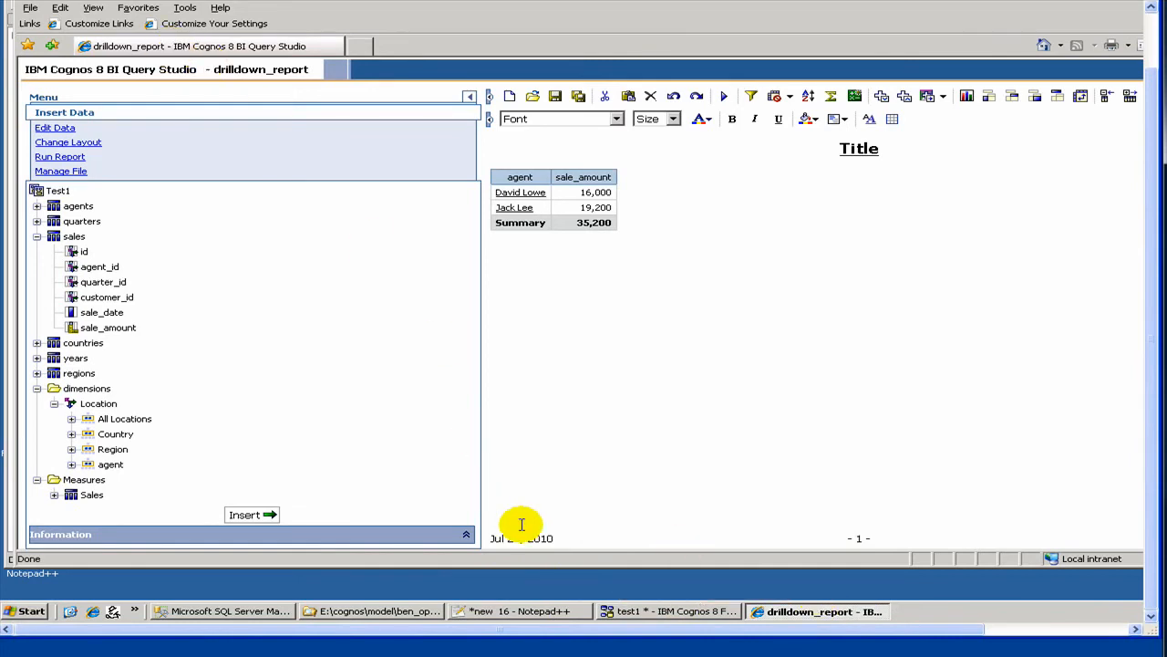
- Open the IBM Cognos 8 welcome page in a new browser tab and launch Report Studio to create professional reports
left_click(361, 46)
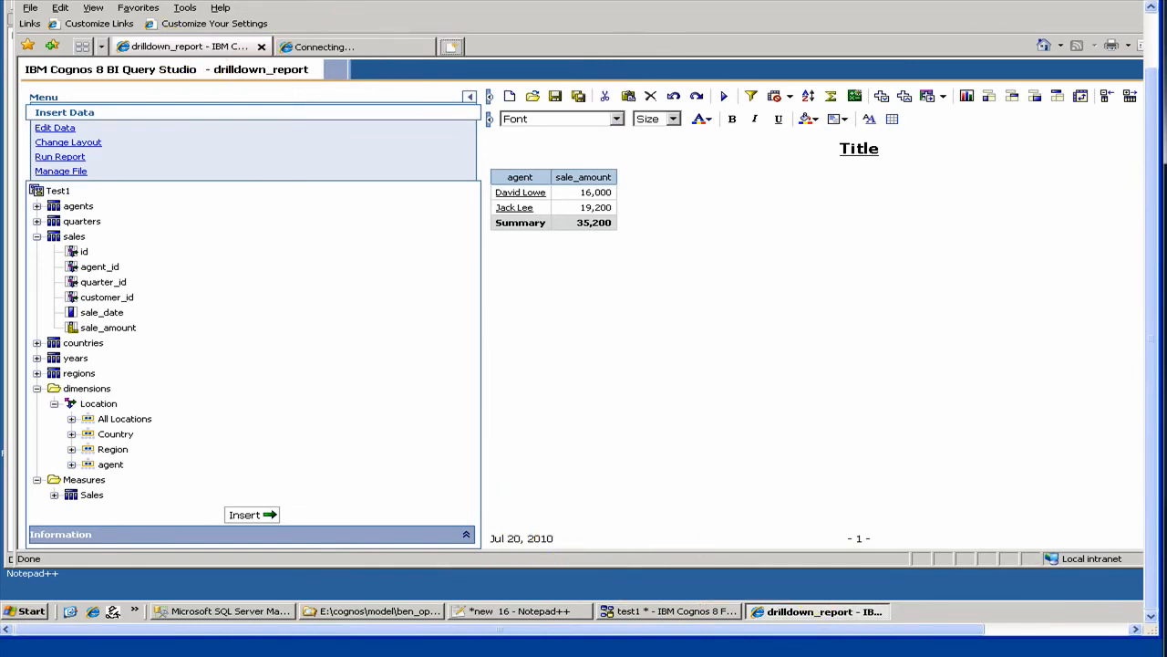
left_click(1151, 38)
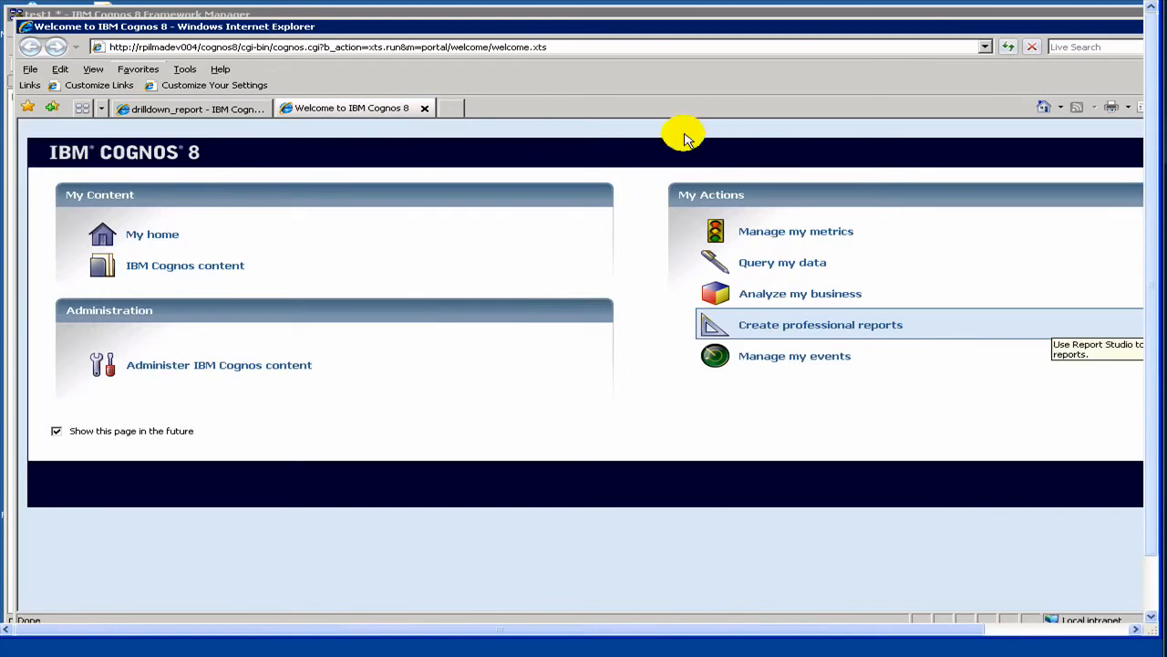
left_click(791, 333)
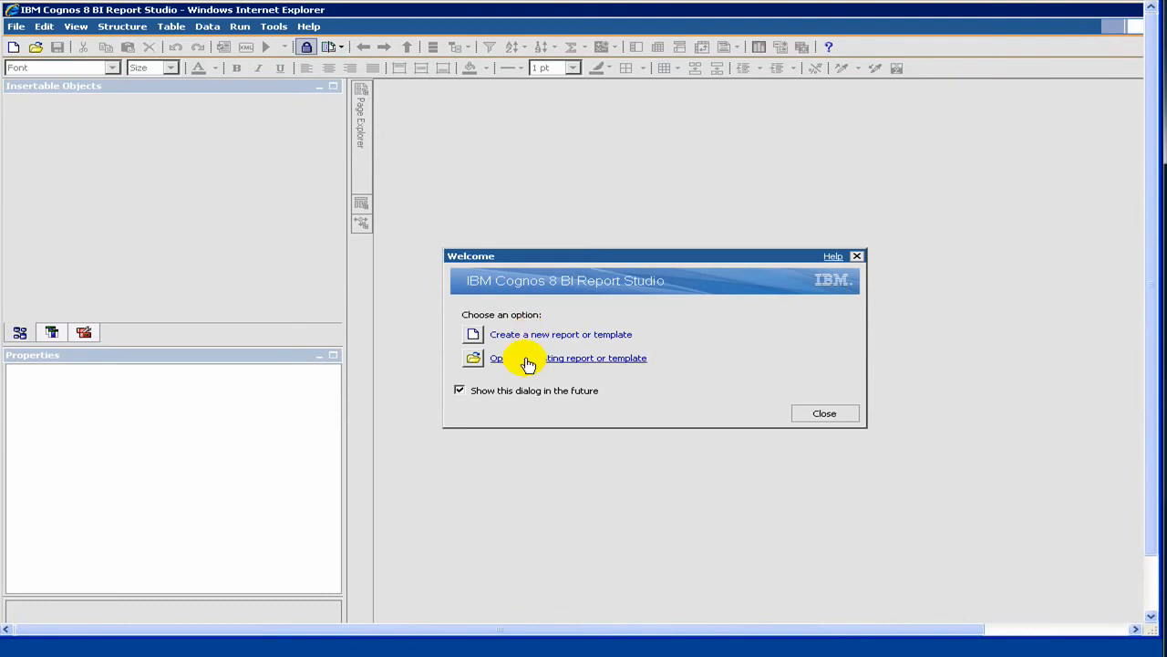
- Open the existing report drilldown_report from the Test1 public folder
left_click(528, 361)
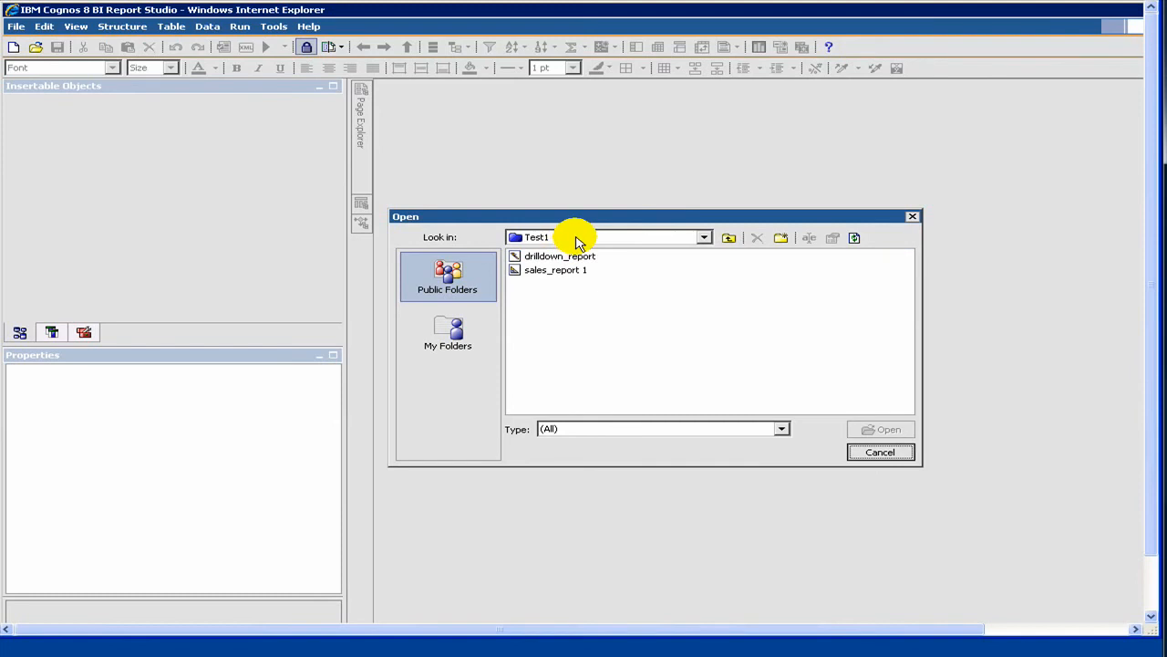
left_click(576, 239)
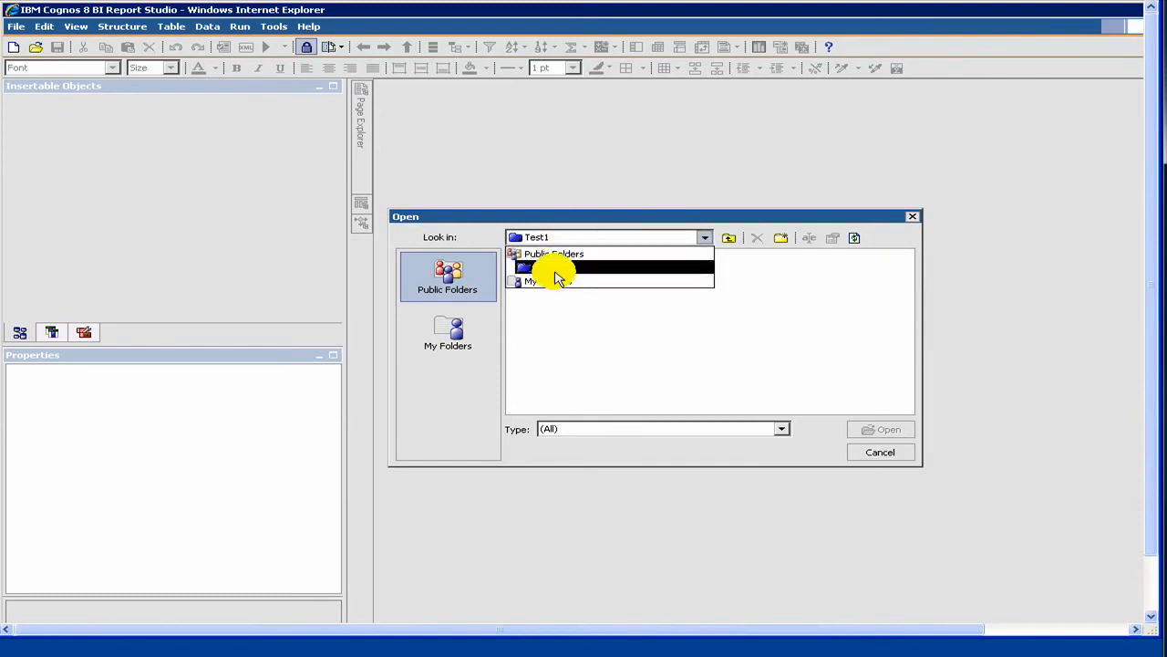
left_click(556, 268)
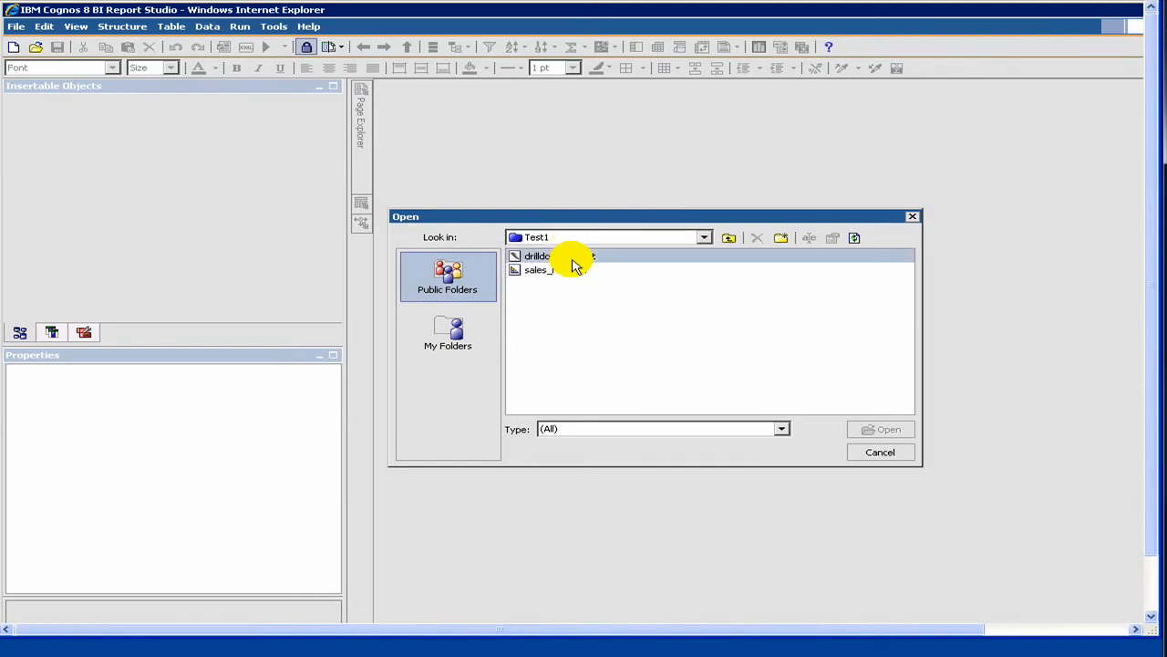
double_click(573, 259)
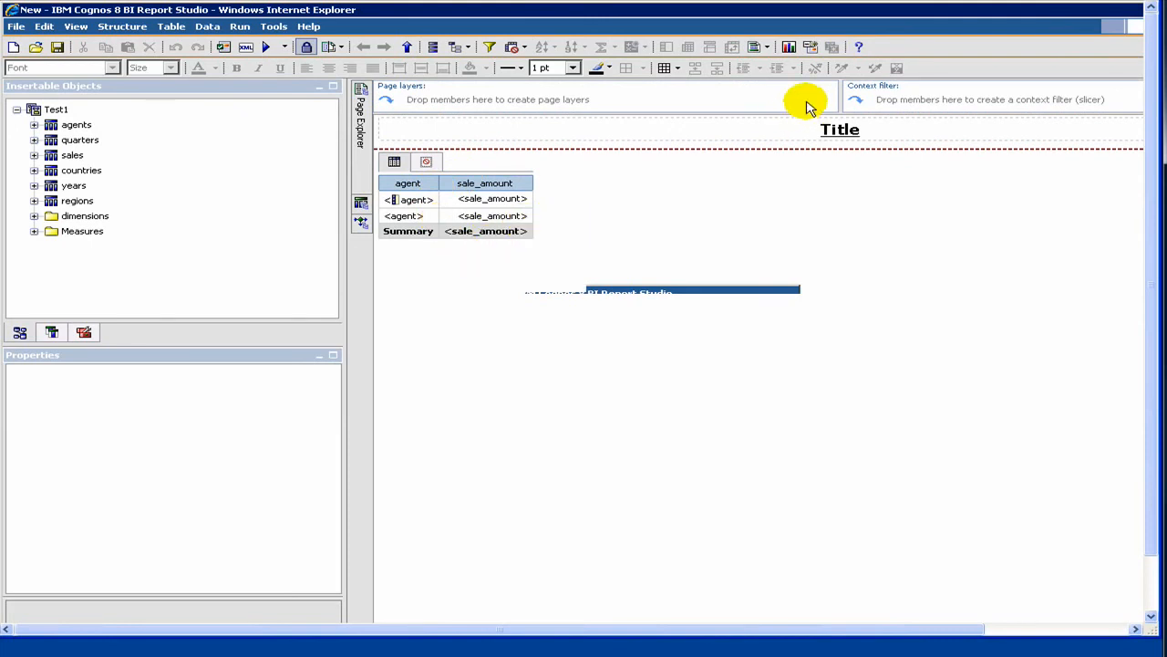
- Replace the report title text with "dilldown"
left_click(834, 139)
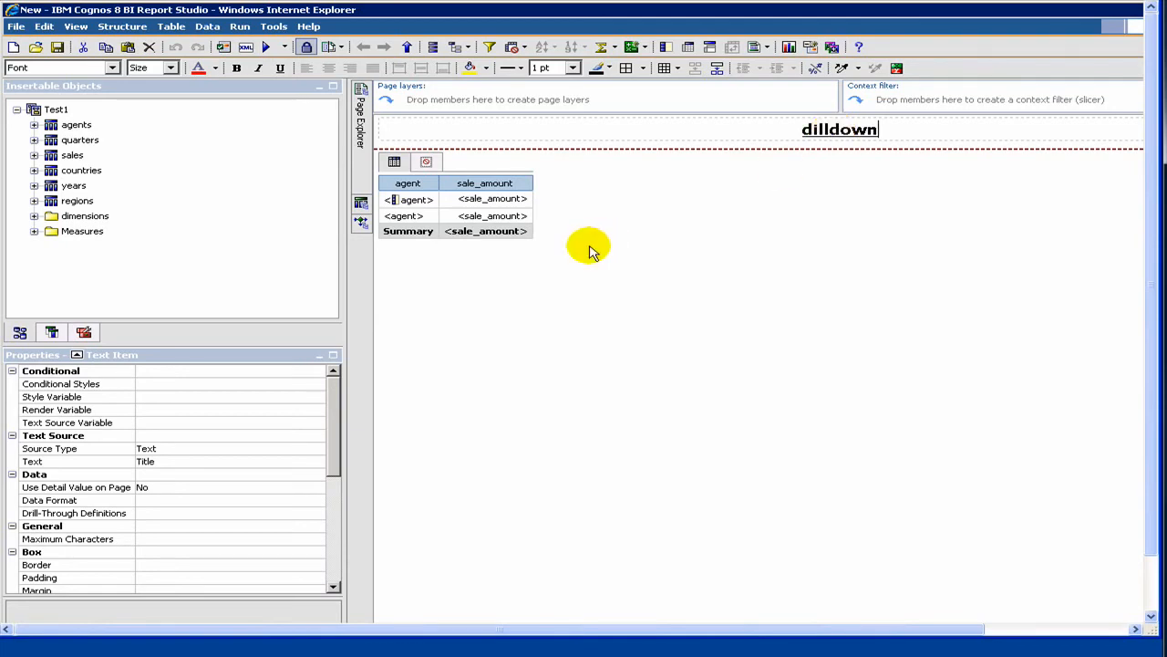
left_click(425, 287)
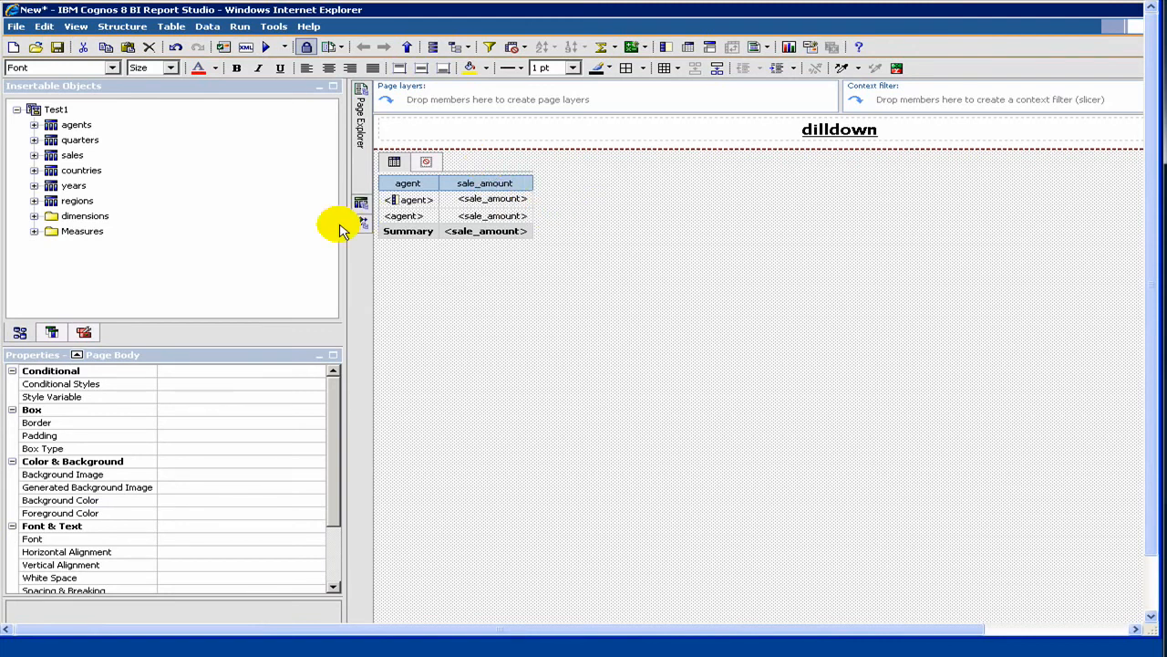
- Insert a Block from the toolbox into the page body directly below the agent and sale_amount list
left_click(85, 334)
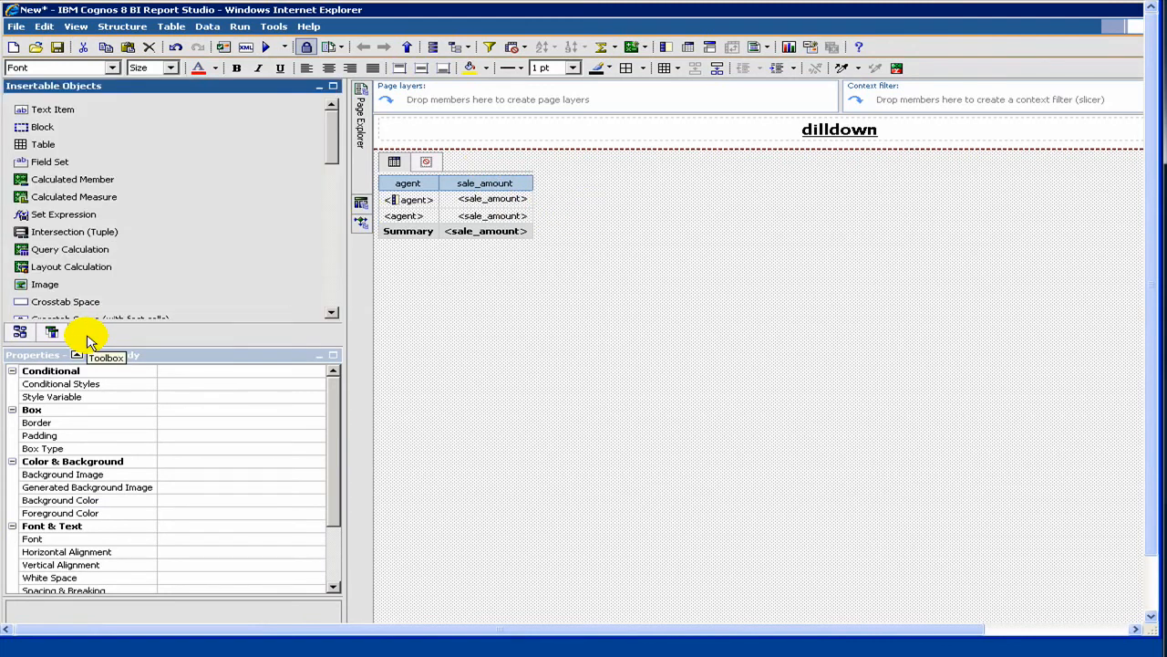
left_click_drag(44, 132, 565, 243)
left_click(575, 298)
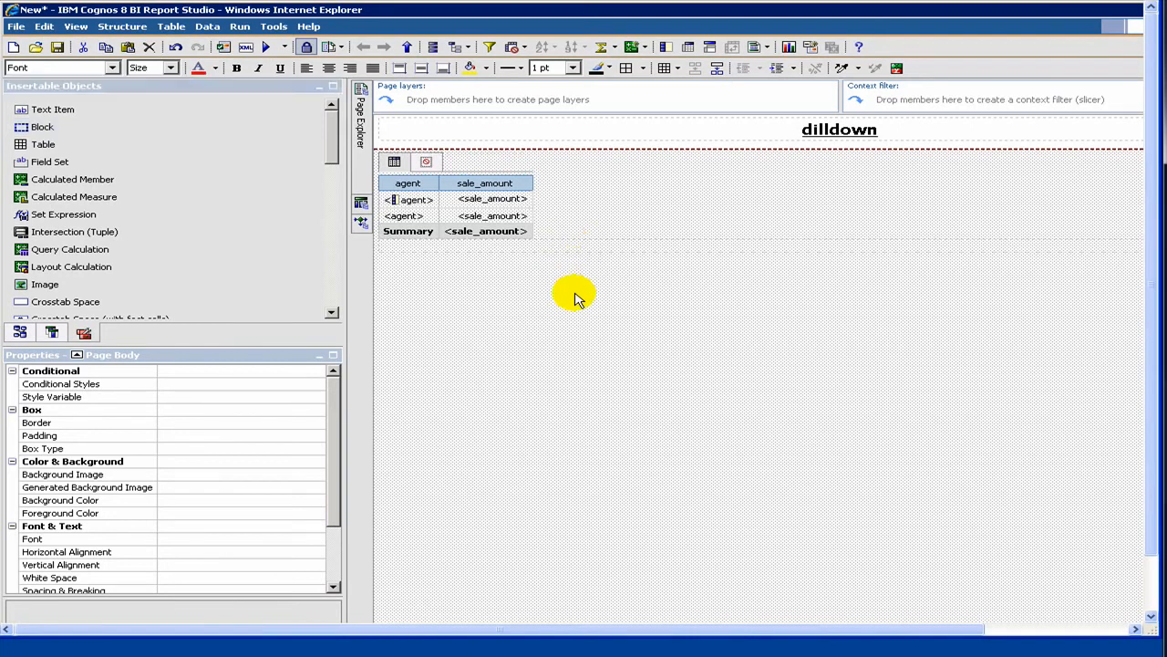
left_click(563, 244)
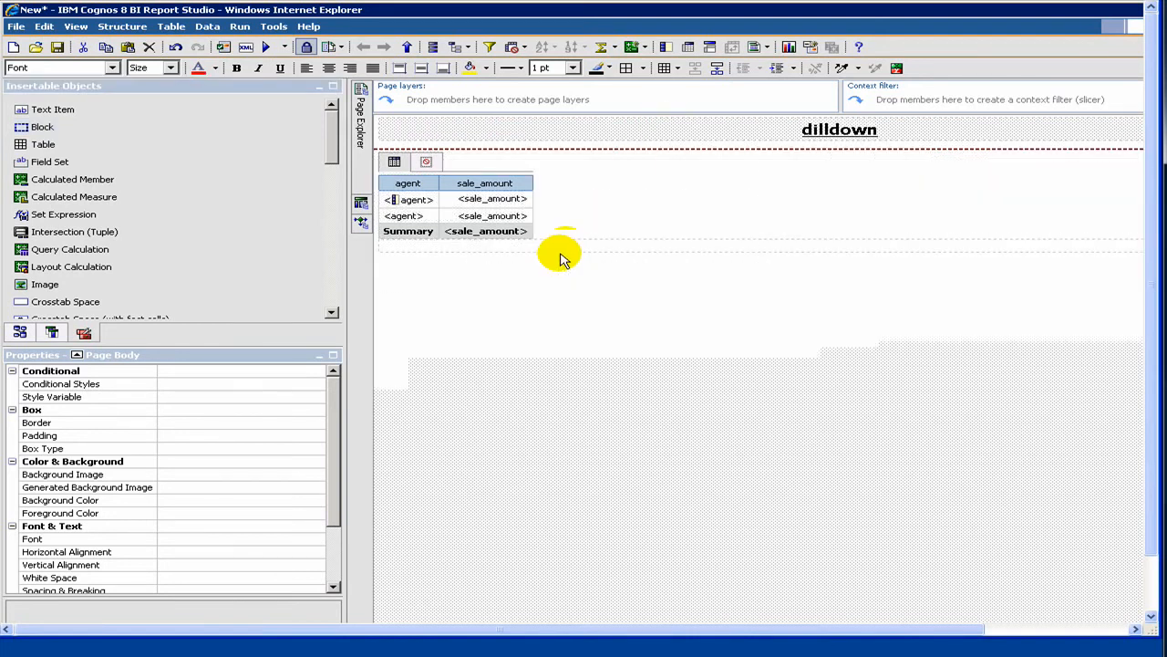
left_click(544, 264)
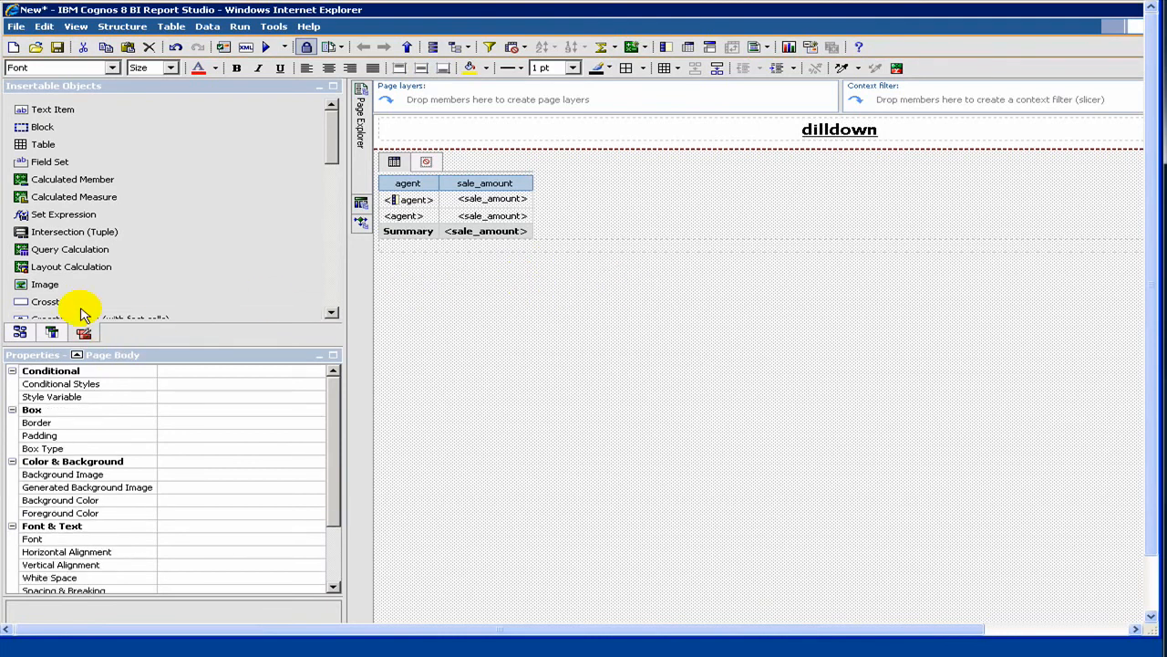
left_click(87, 335)
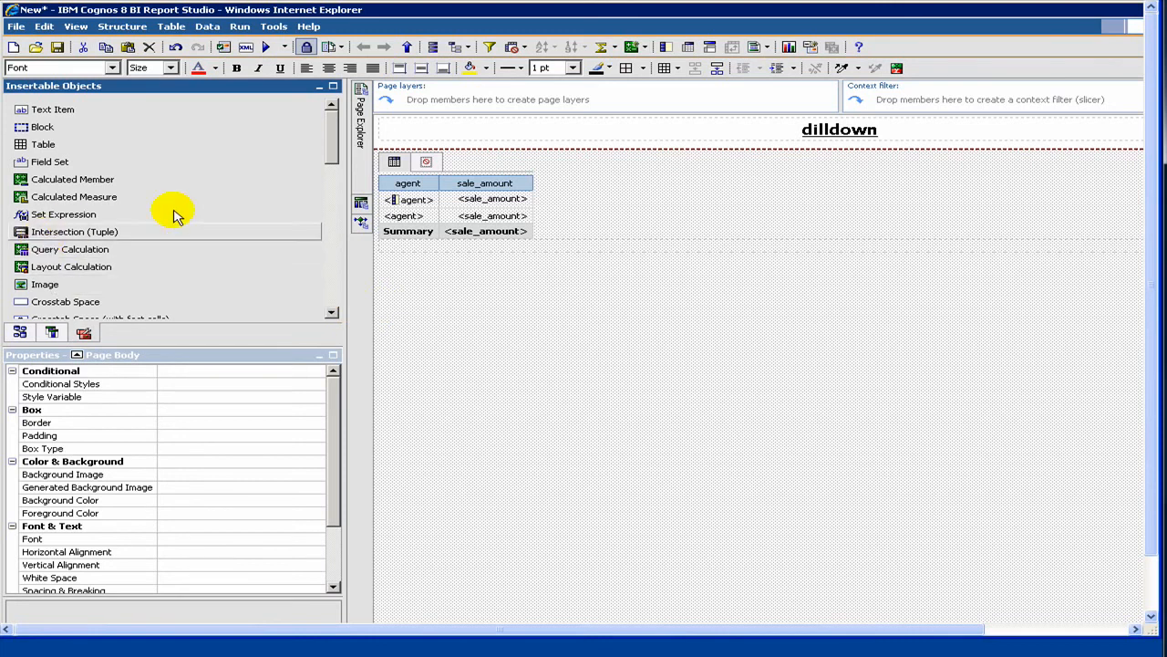
left_click(336, 161)
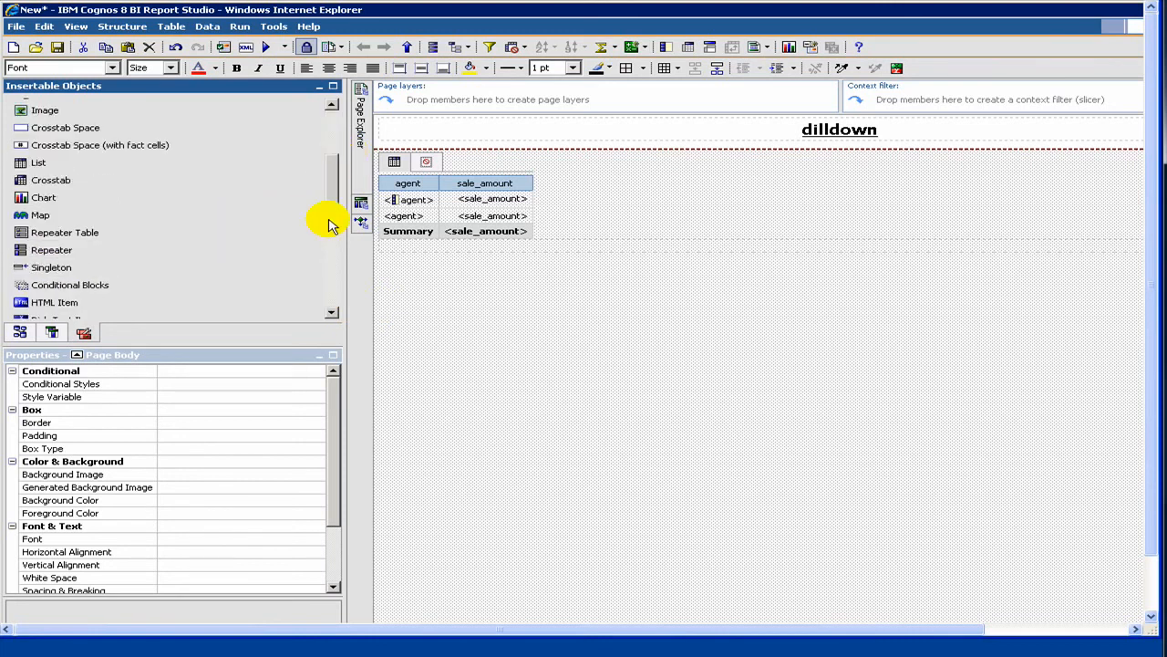
left_click_drag(325, 226, 327, 233)
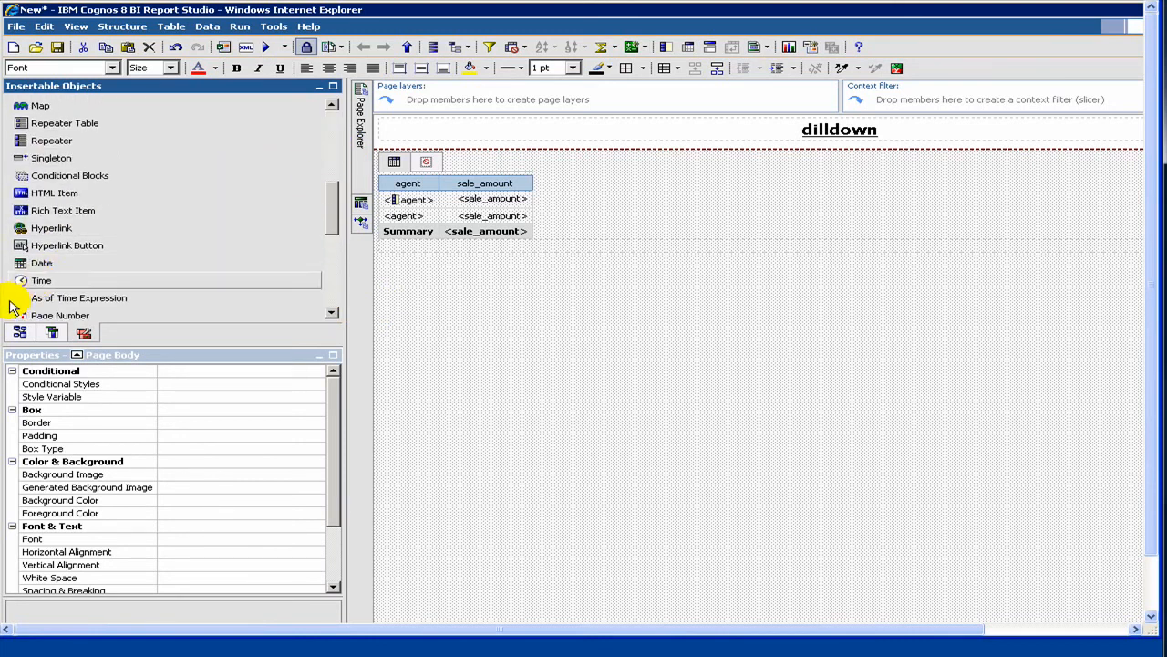
left_click(520, 261)
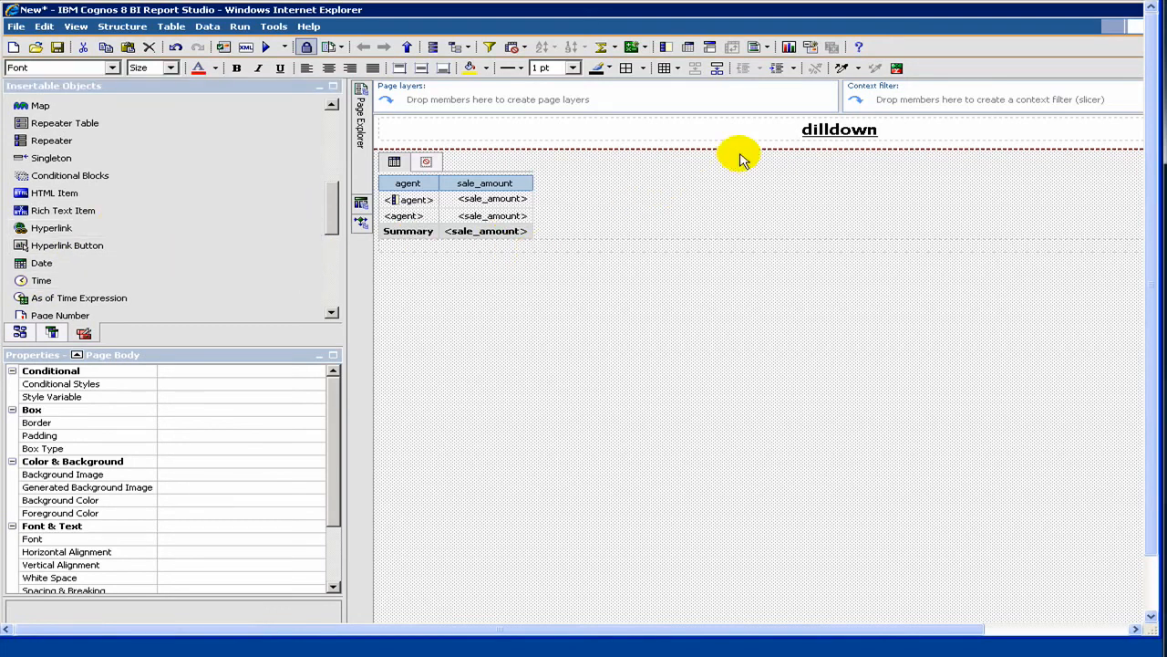
- Correct the spelling of the report title to "drilldown"
left_click(814, 130)
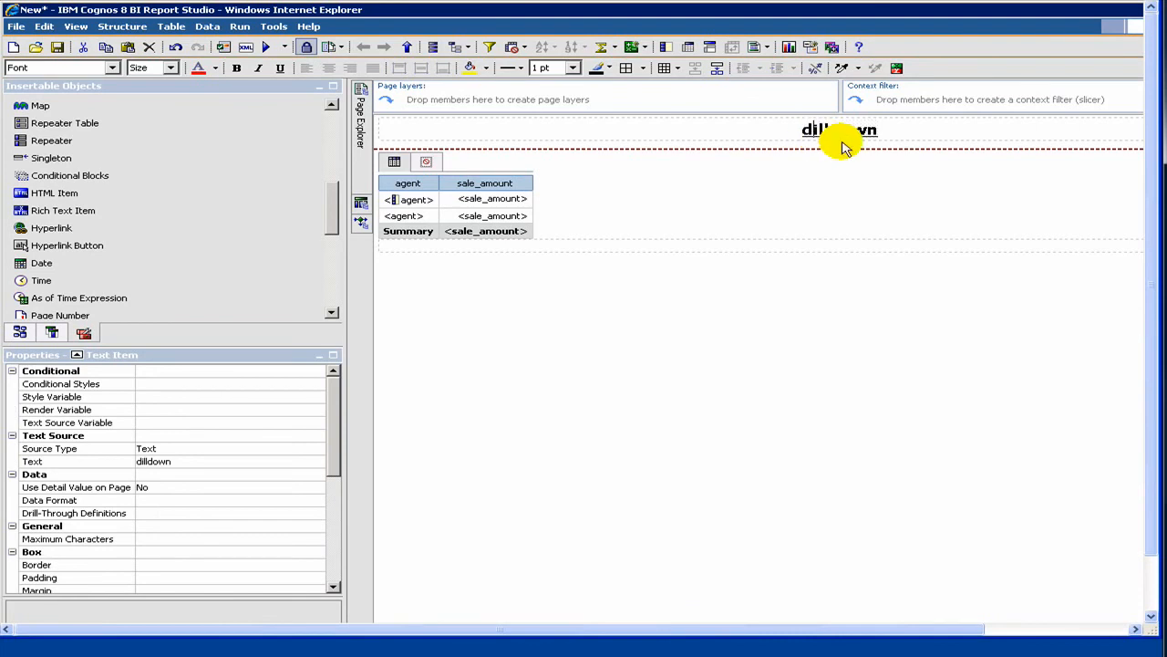
type("r")
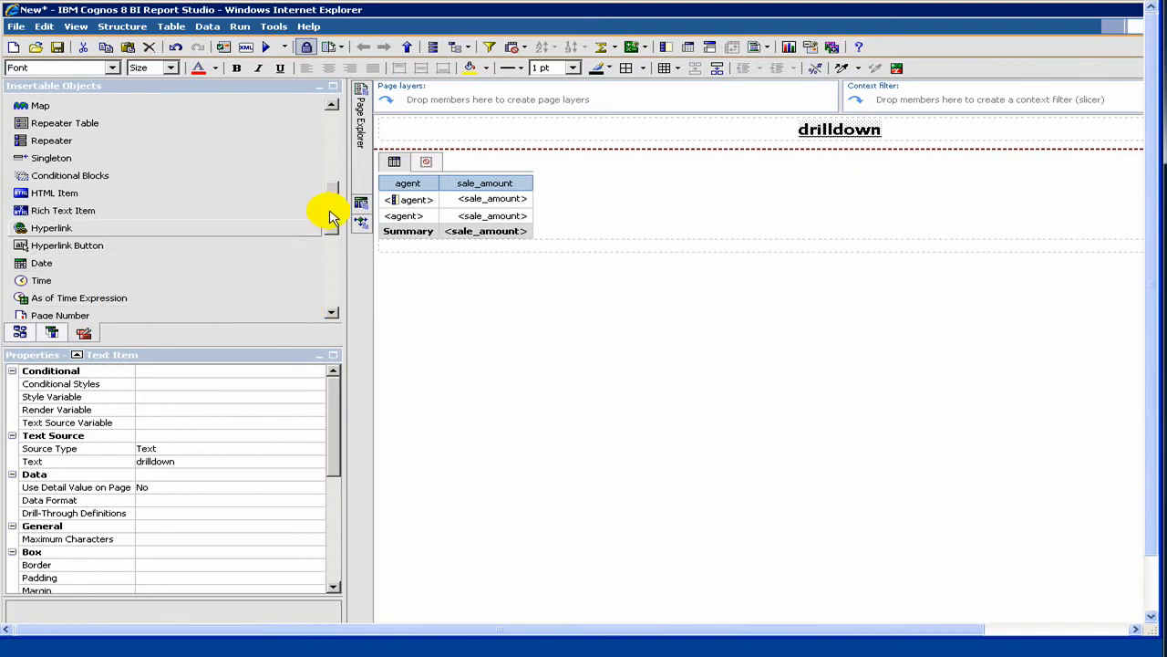
- Insert a chart below the block, using the first chart type of the Column group
left_click_drag(330, 227, 331, 292)
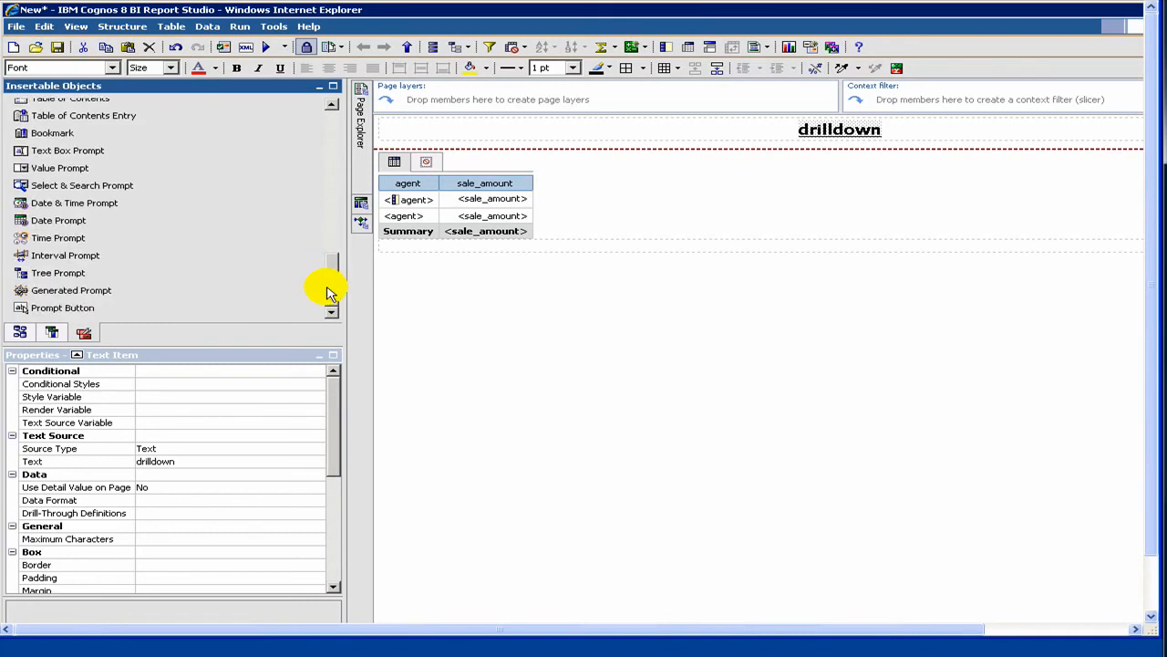
left_click_drag(329, 292, 345, 190)
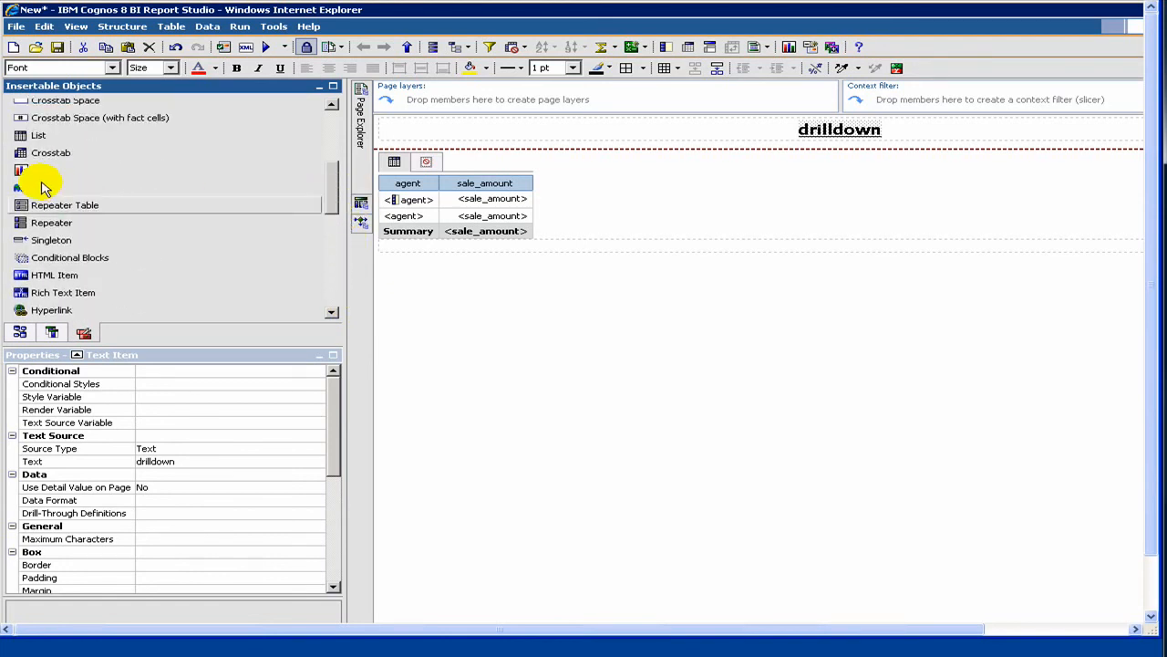
left_click_drag(36, 169, 492, 291)
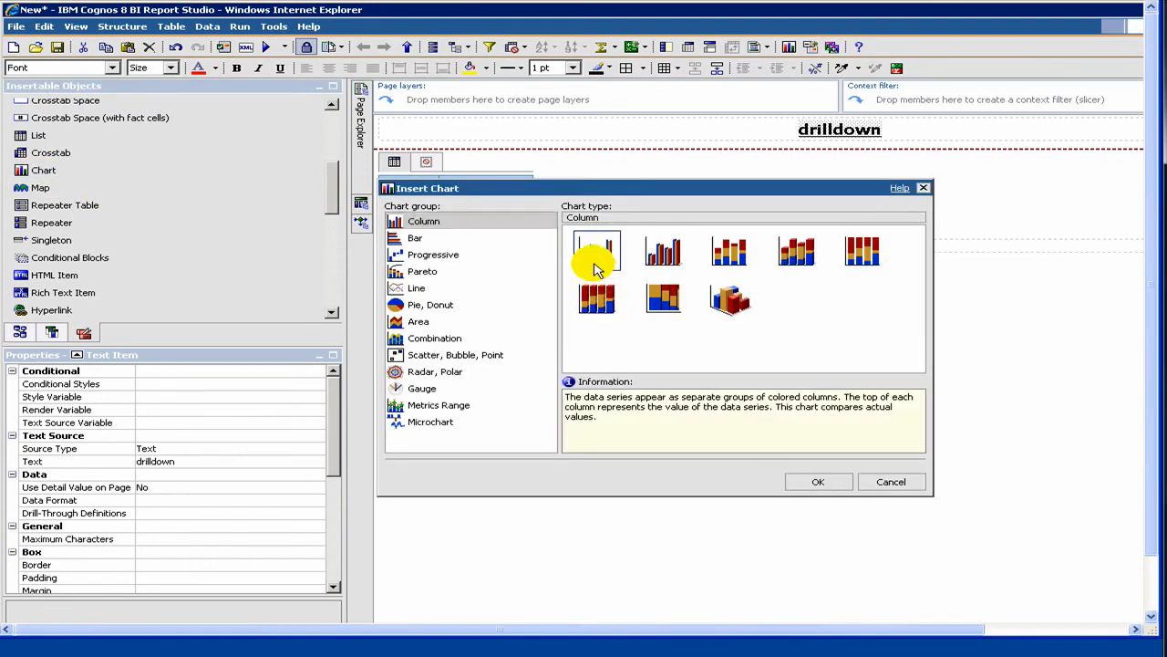
double_click(594, 253)
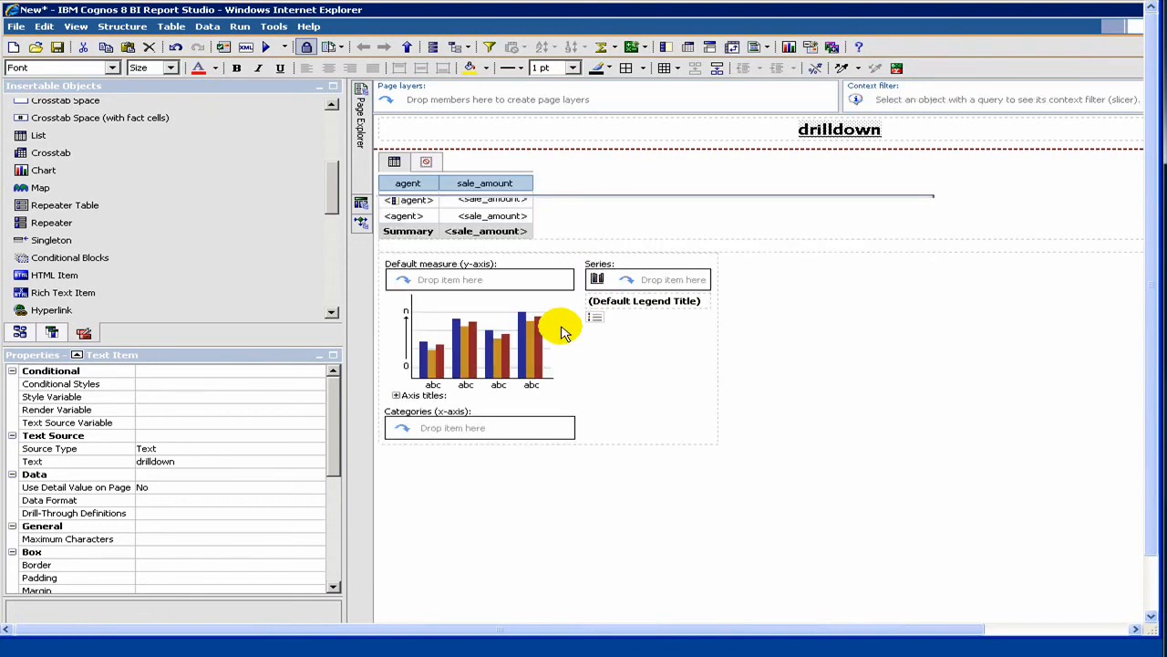
- Set the query of the column chart below the list to "Query"
left_click(493, 339)
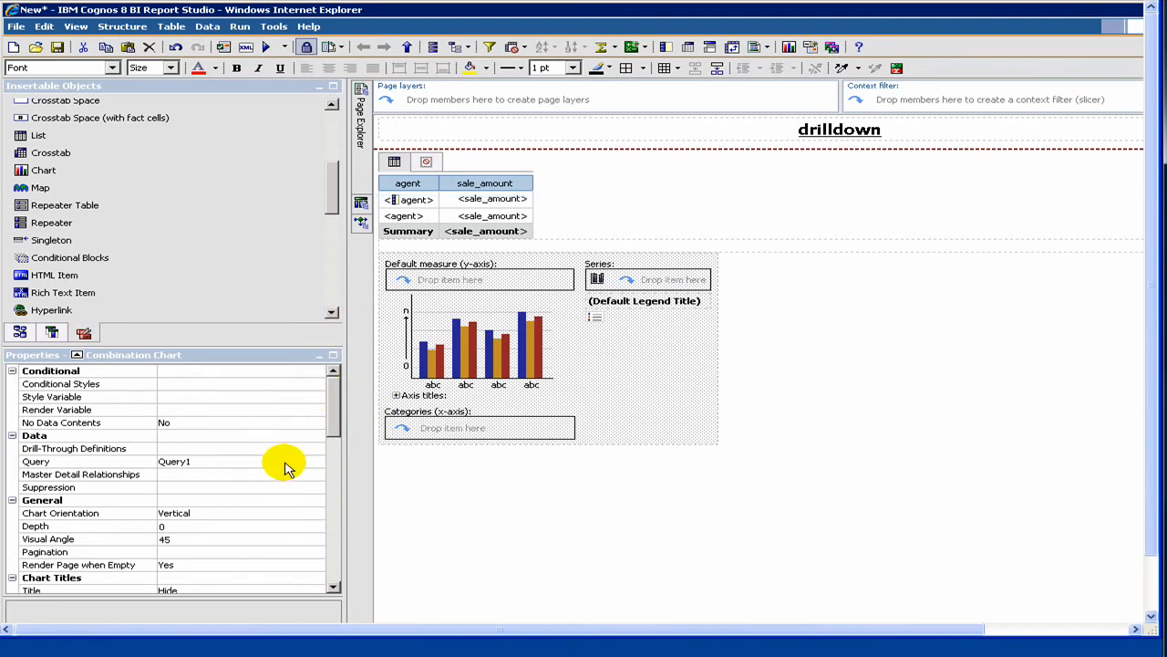
left_click(285, 464)
left_click(319, 463)
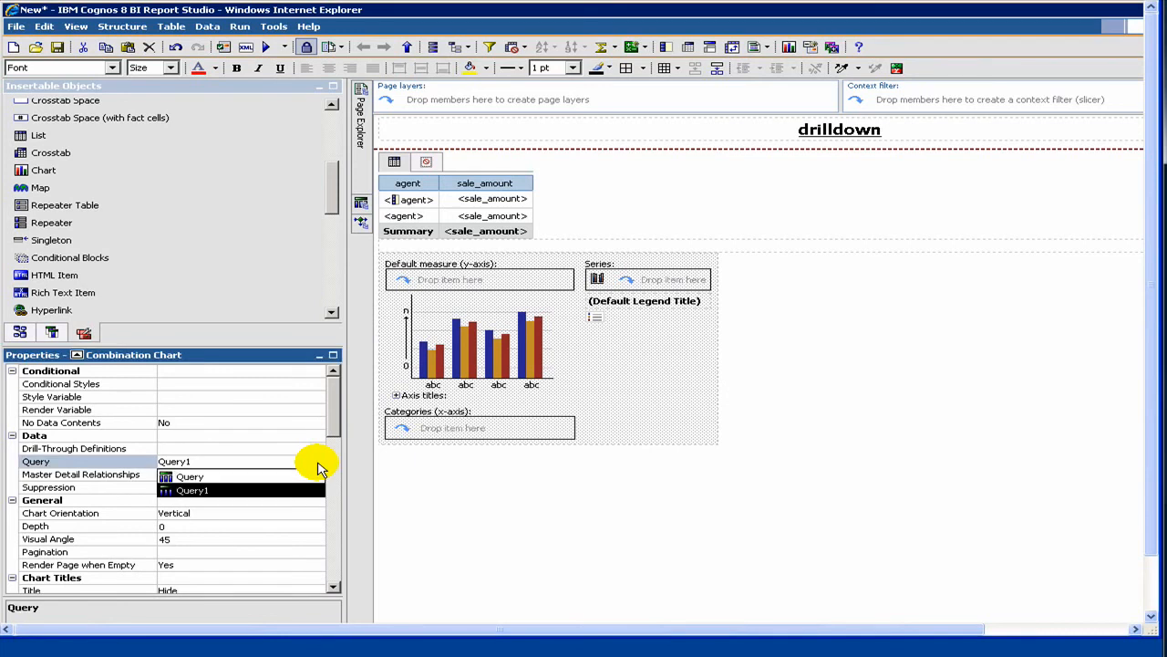
left_click(265, 484)
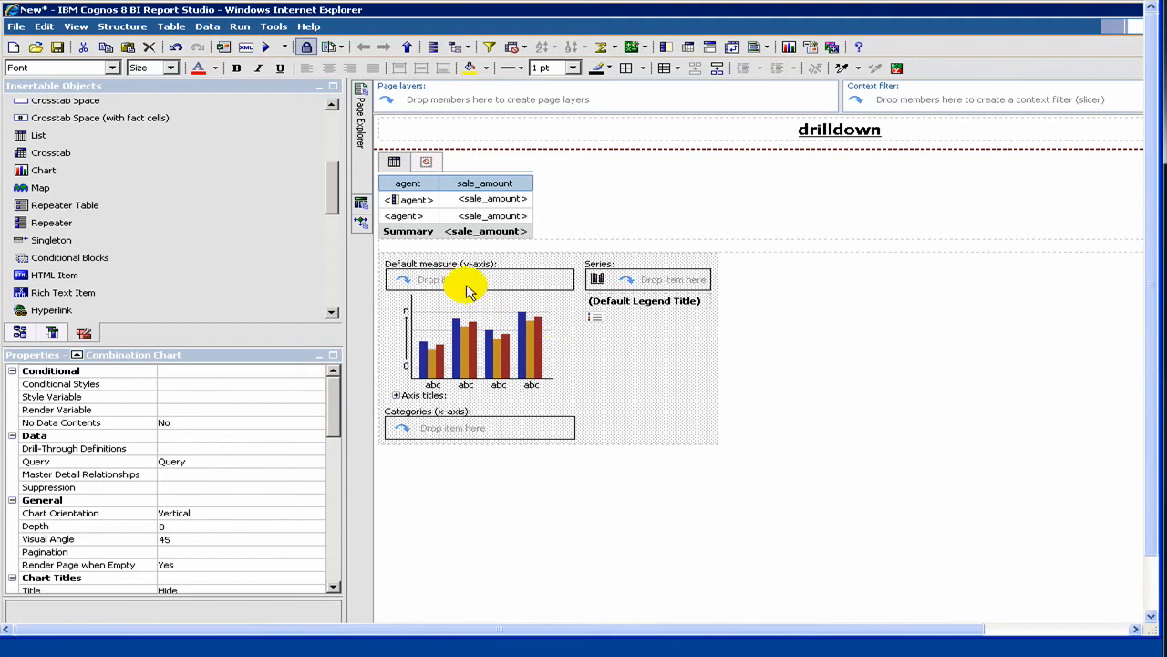
- Save the report under the name "drilldown_report1" in the Test1 public folder
left_click(59, 55)
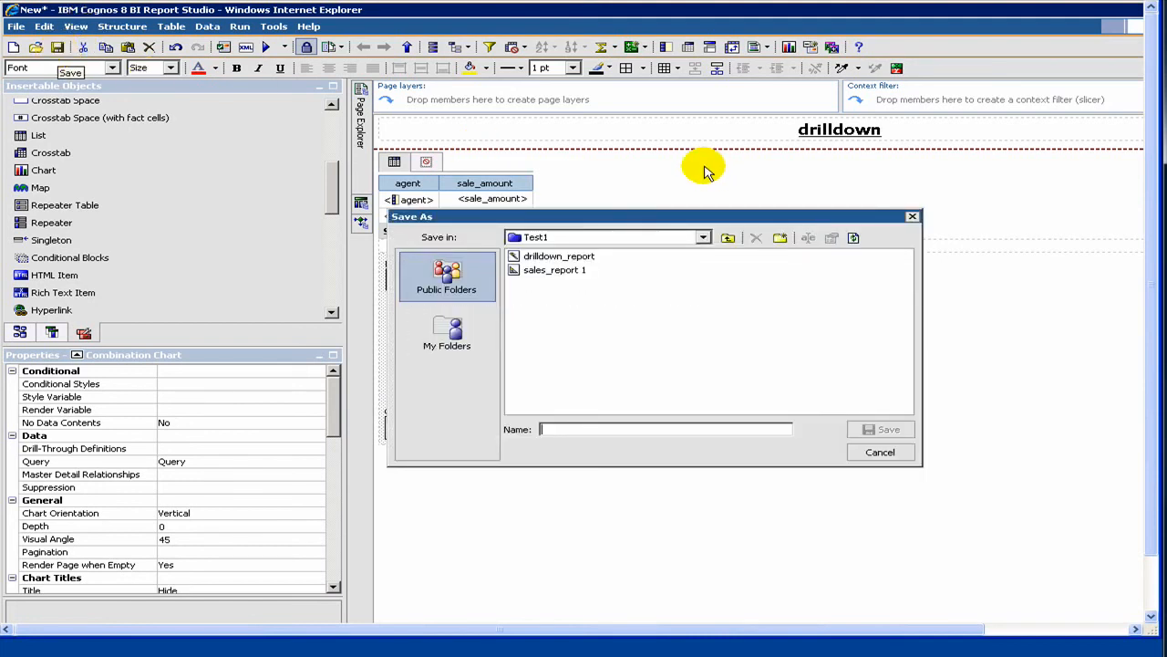
left_click(558, 258)
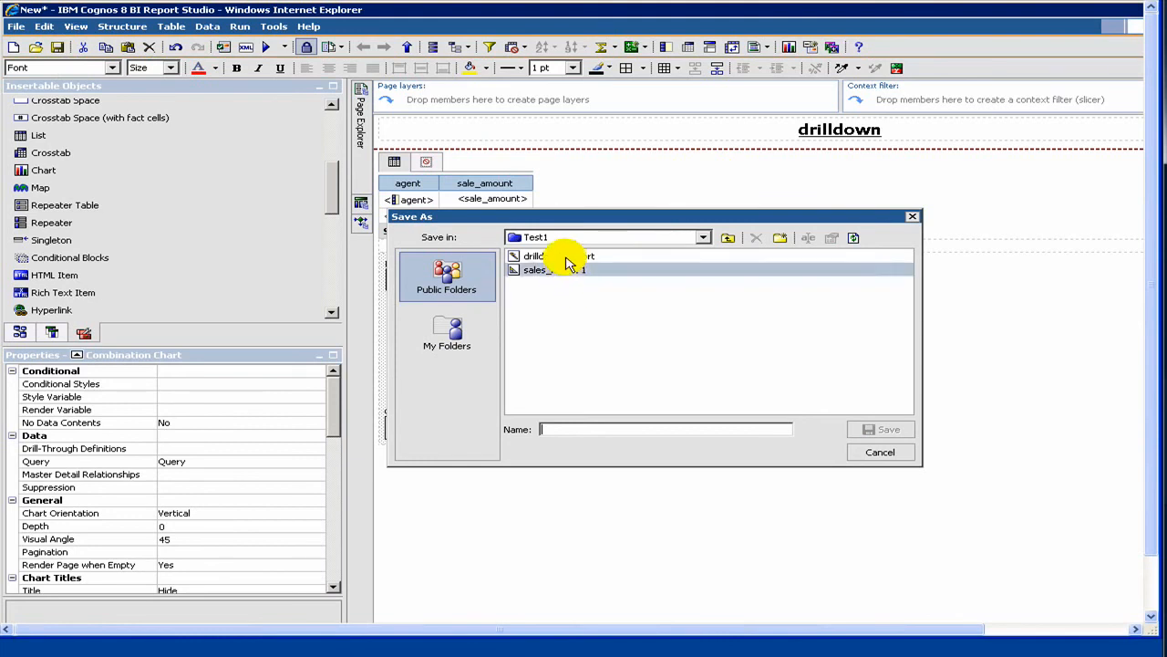
left_click(623, 432)
type("1")
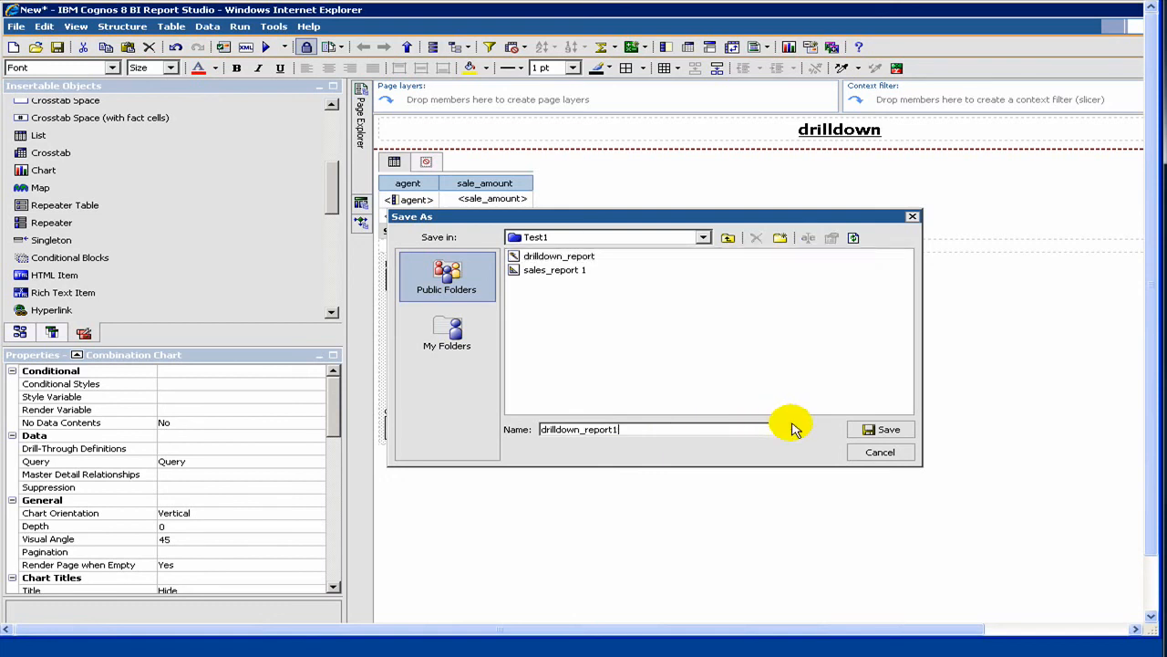
left_click(857, 432)
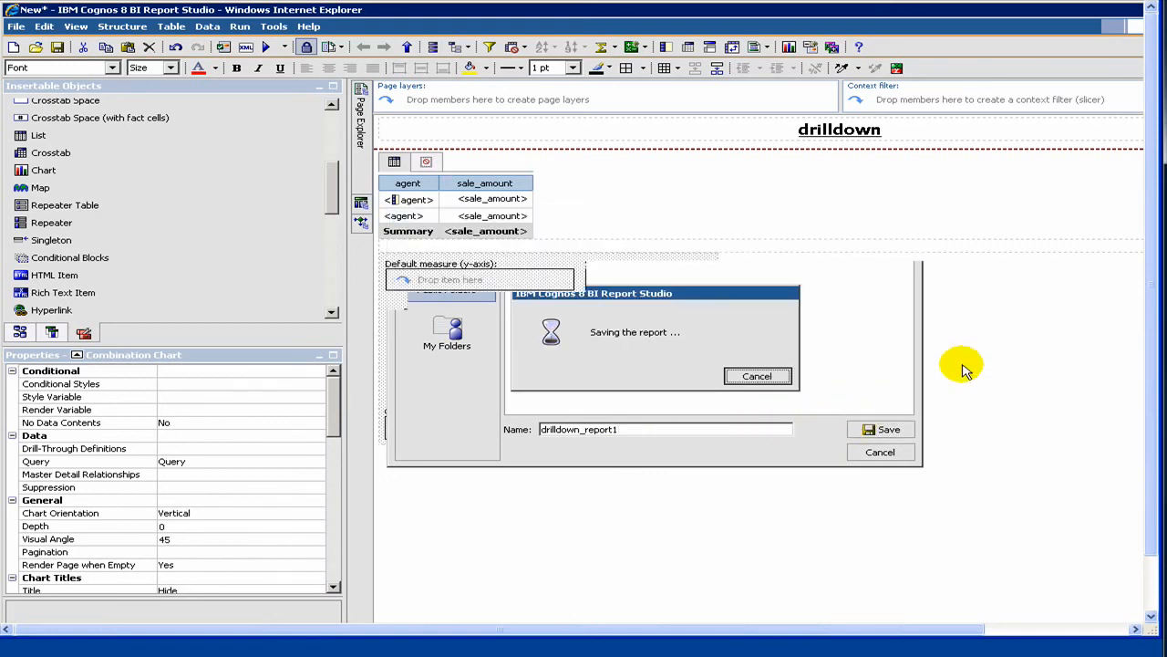